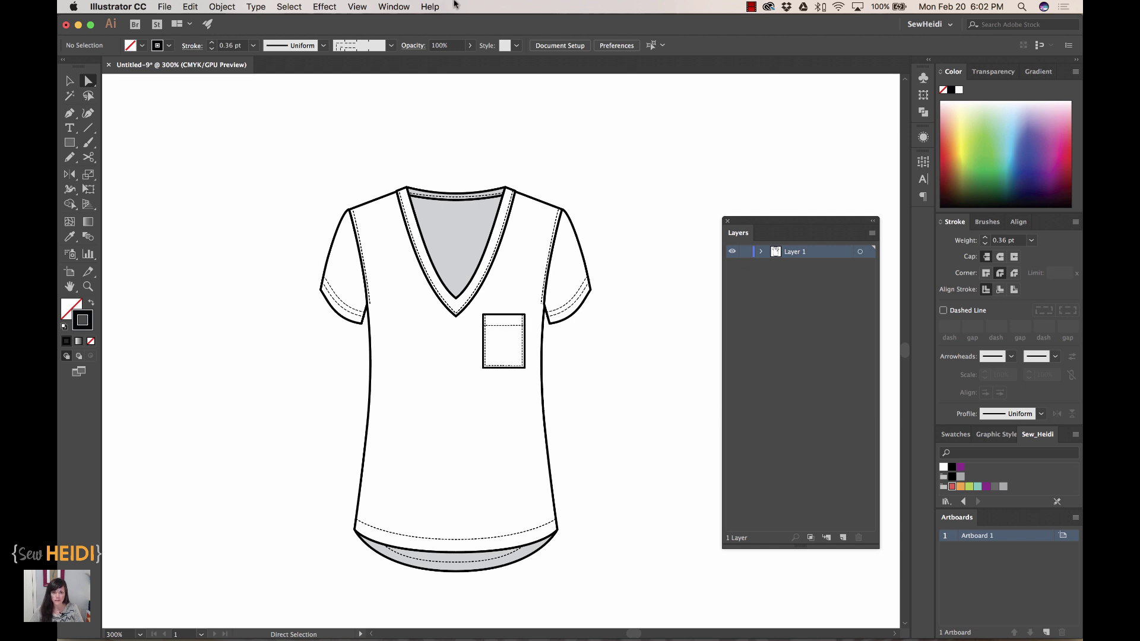
- Rename Layer 1 to 'sketch' and lock it
click(392, 9)
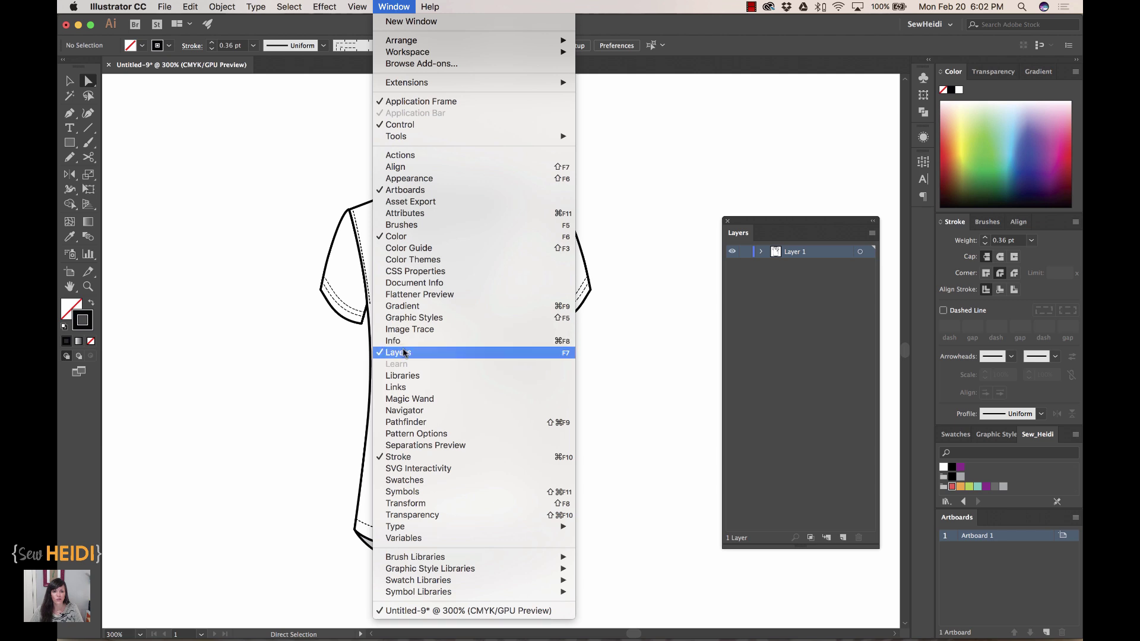
click(393, 7)
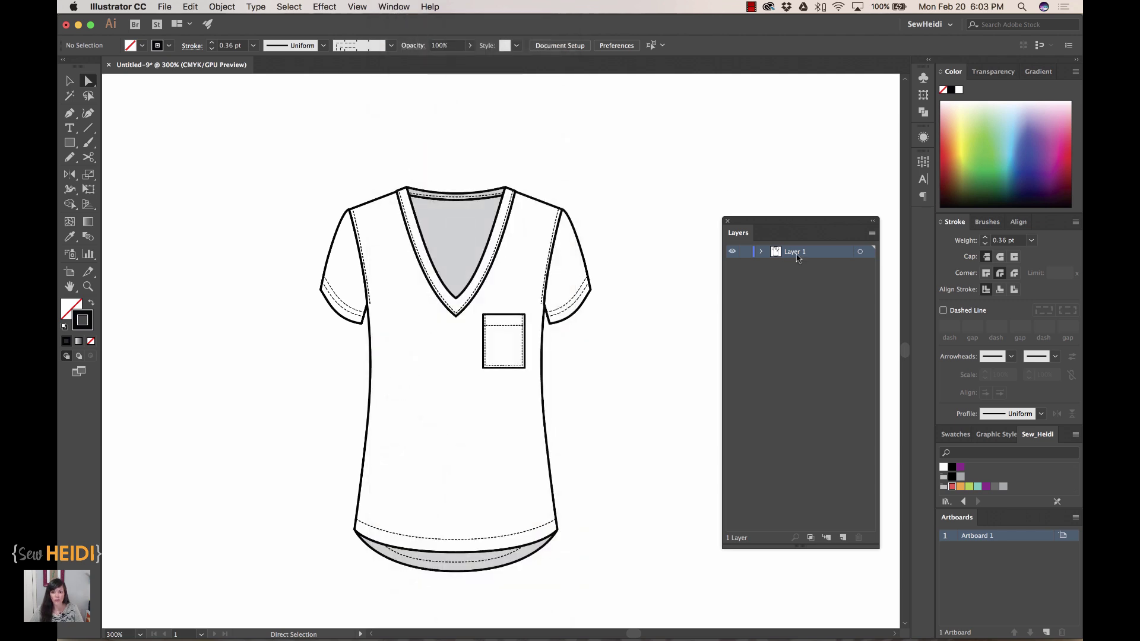
double_click(796, 253)
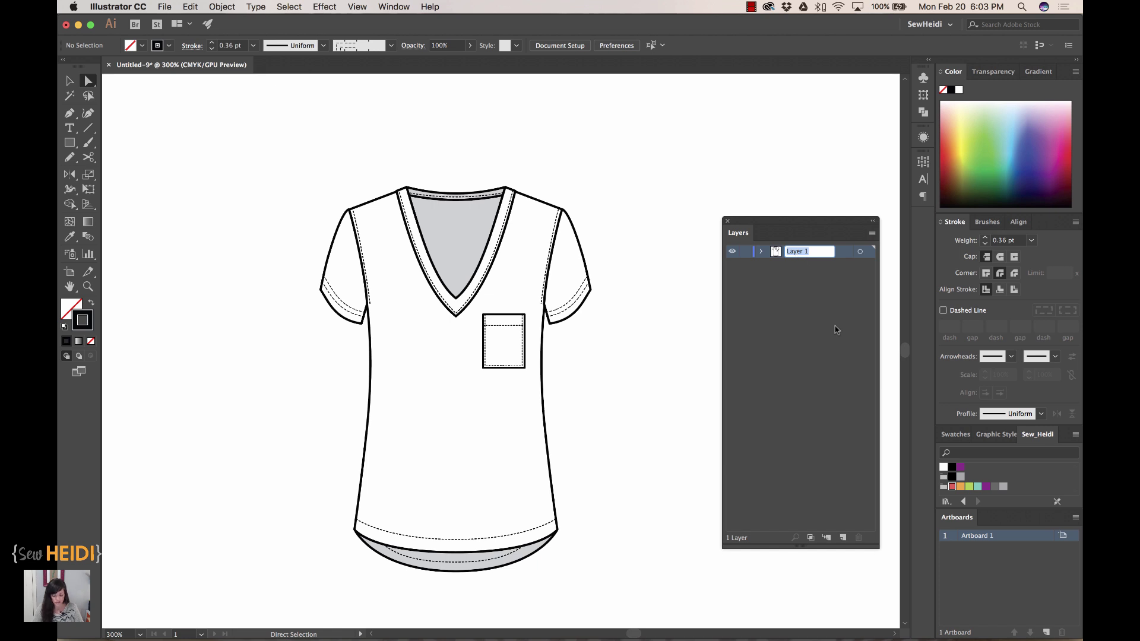
text(sketch)
key(Return)
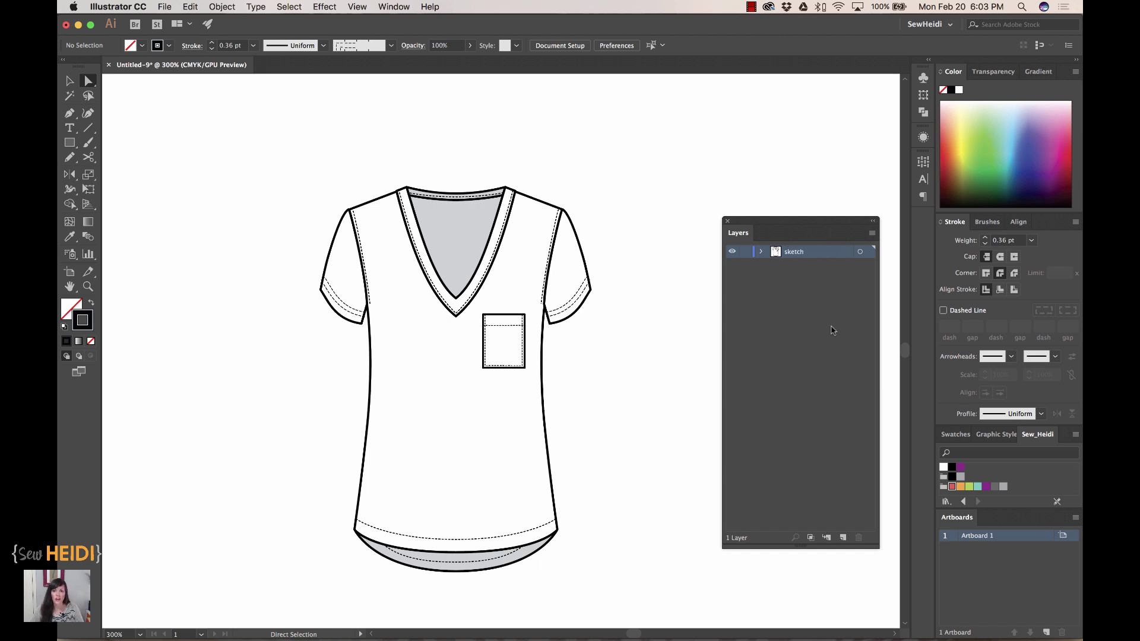
click(746, 252)
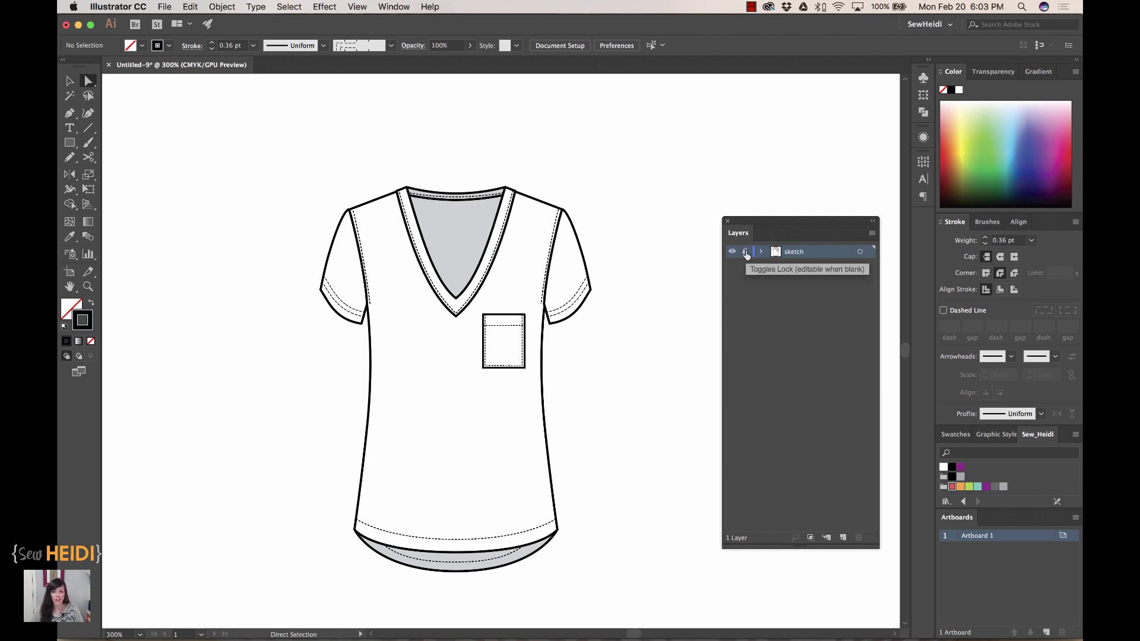
- Add a new layer above it named 'callouts'
click(842, 538)
double_click(802, 252)
text(callouts)
key(Return)
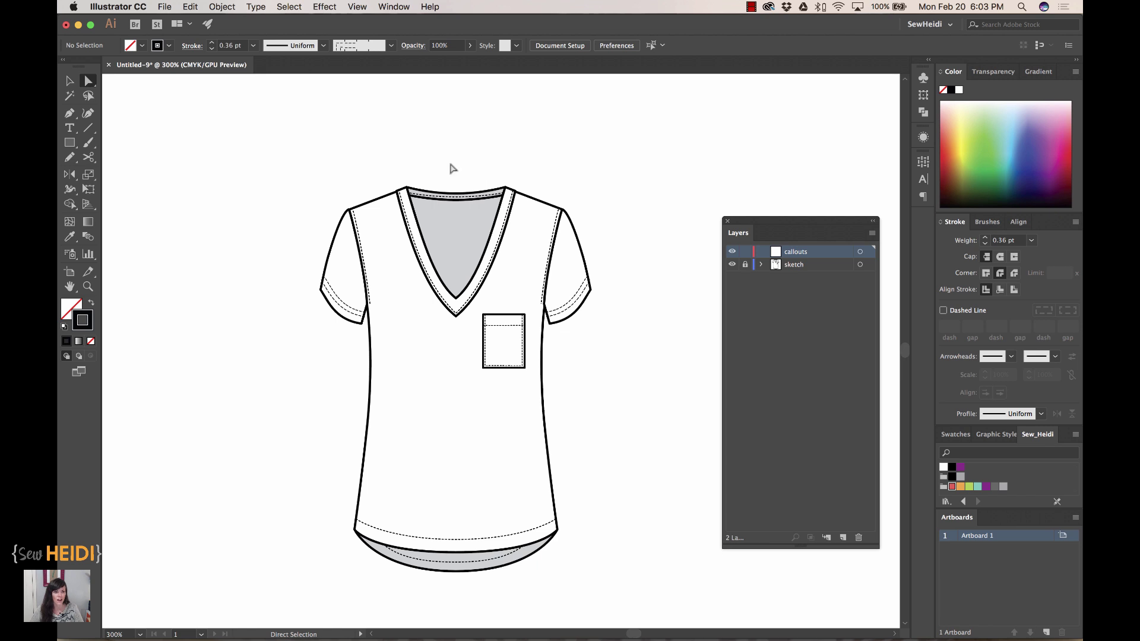
- With the Pen tool, draw a red line from the left sleeve hem down to the lower left
click(69, 115)
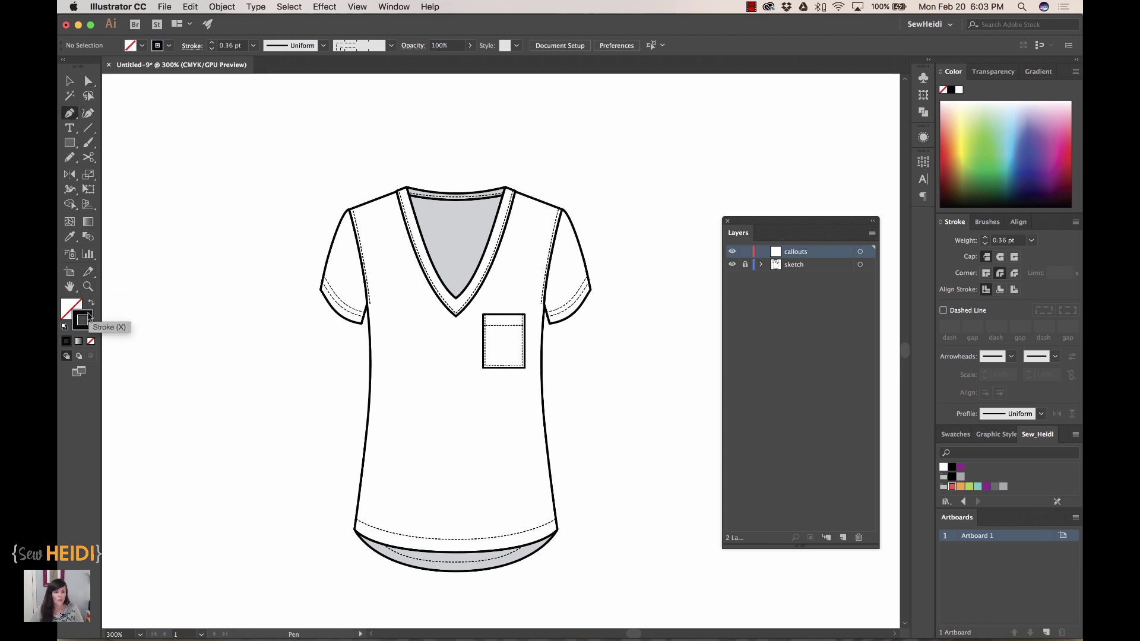
click(946, 146)
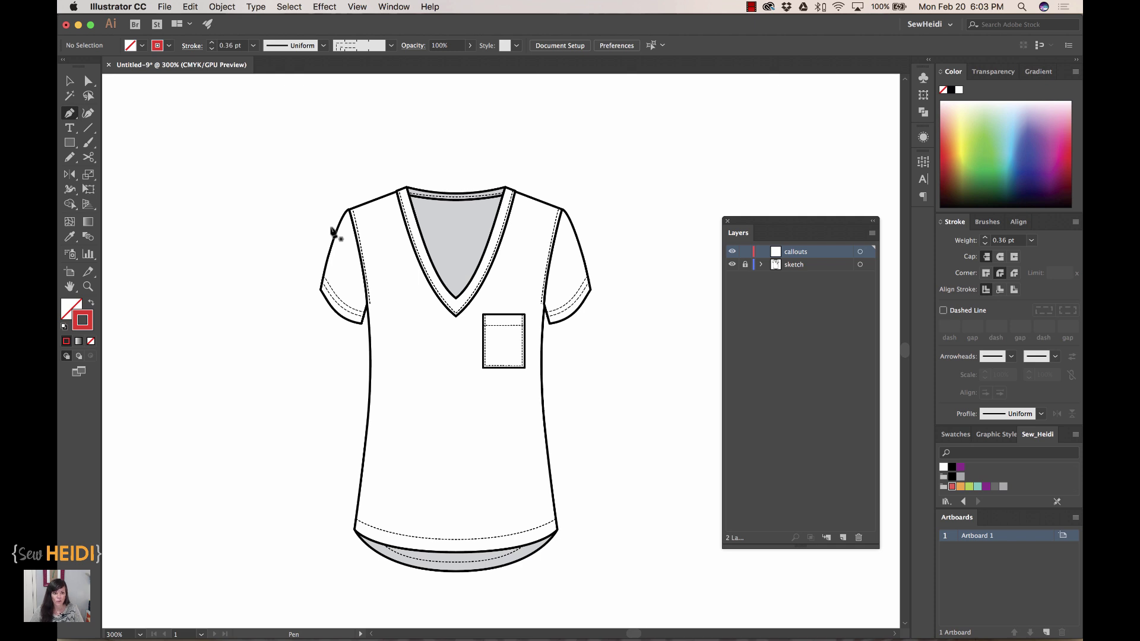
click(329, 302)
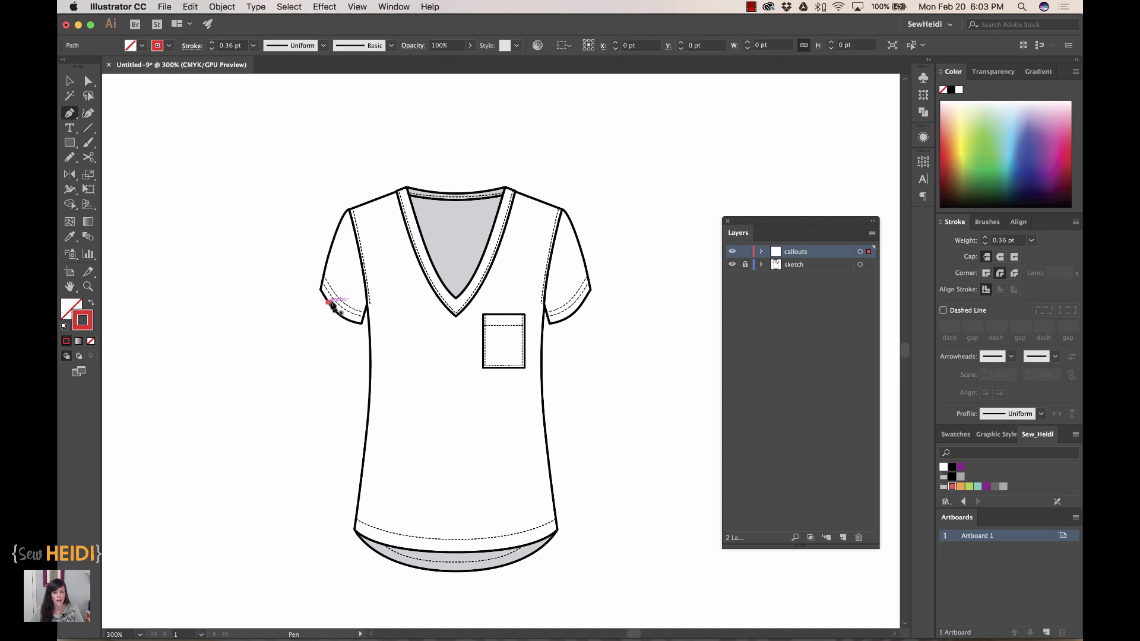
click(273, 394)
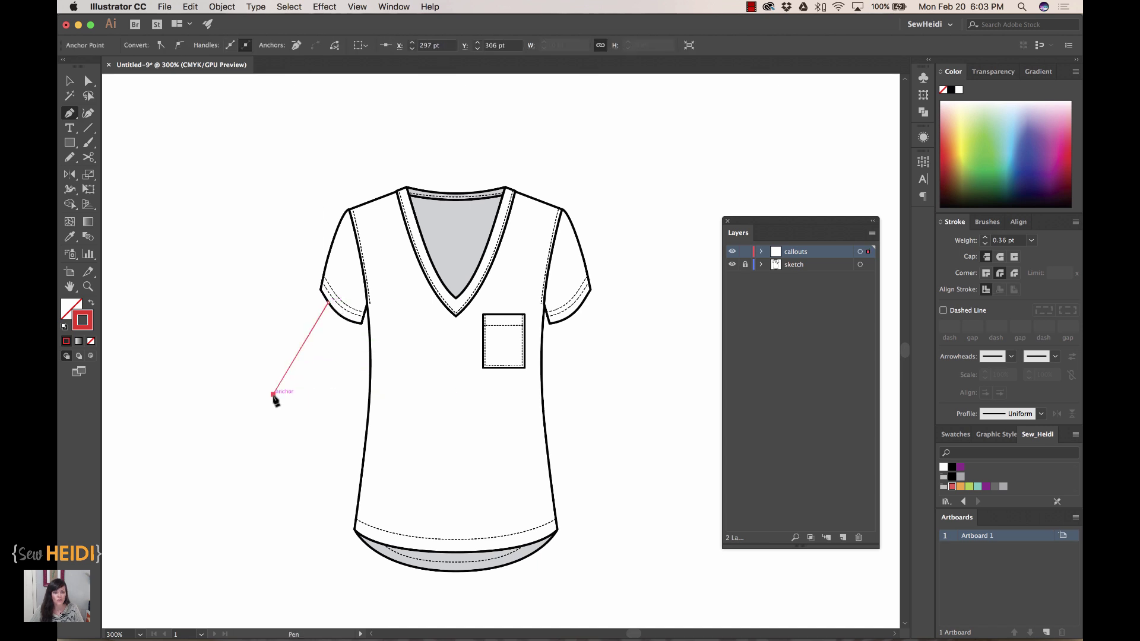
- Give the line an Arrow 1 start arrowhead at the sleeve end and a 1 pt stroke weight
click(1009, 356)
click(957, 395)
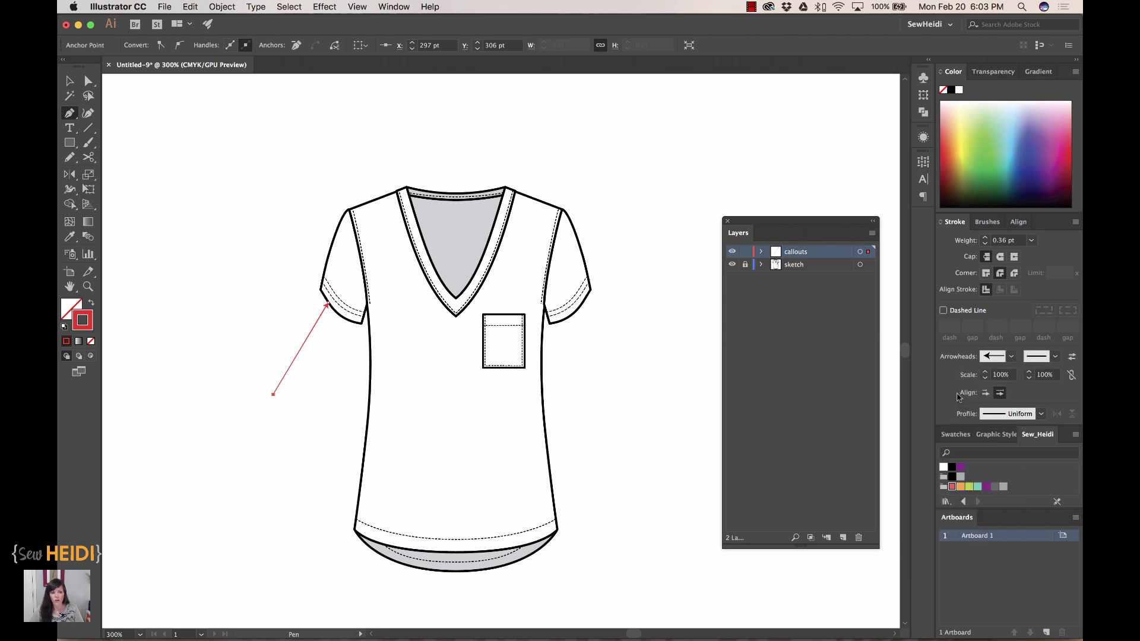
click(1003, 240)
text(1)
key(Return)
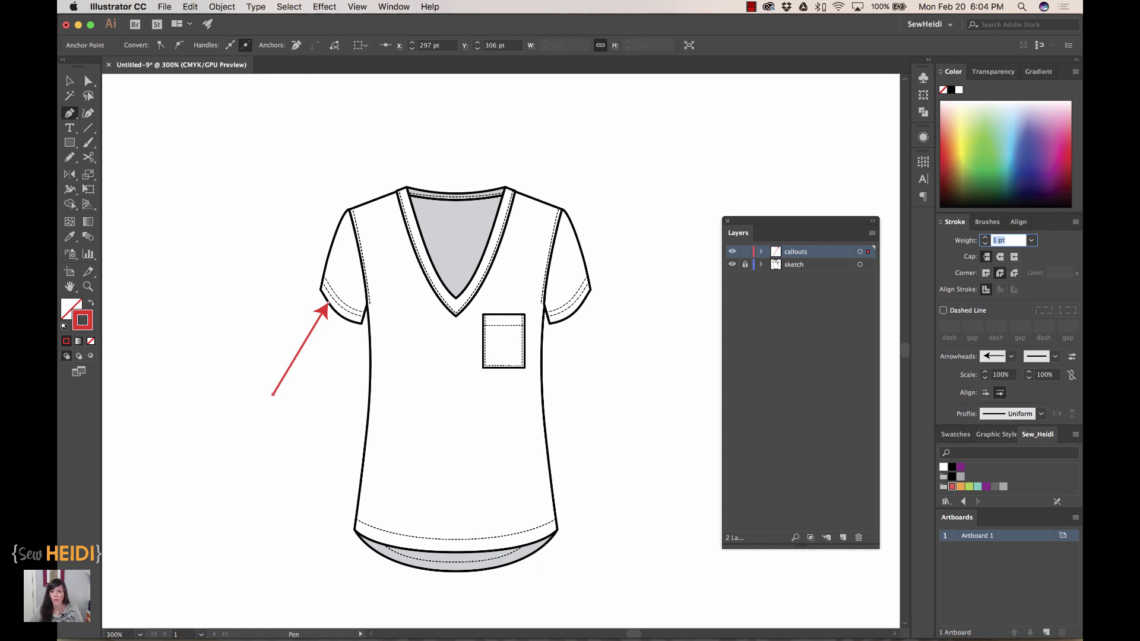
- Save the red arrow's appearance as a new graphic style, then deselect the arrow
click(997, 435)
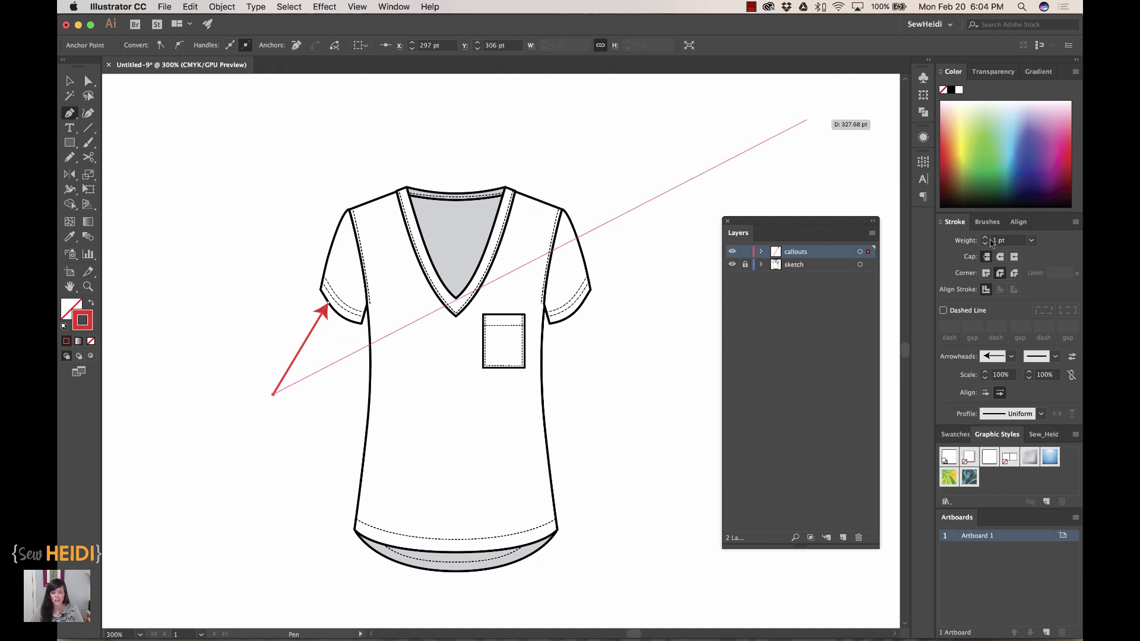
click(1046, 502)
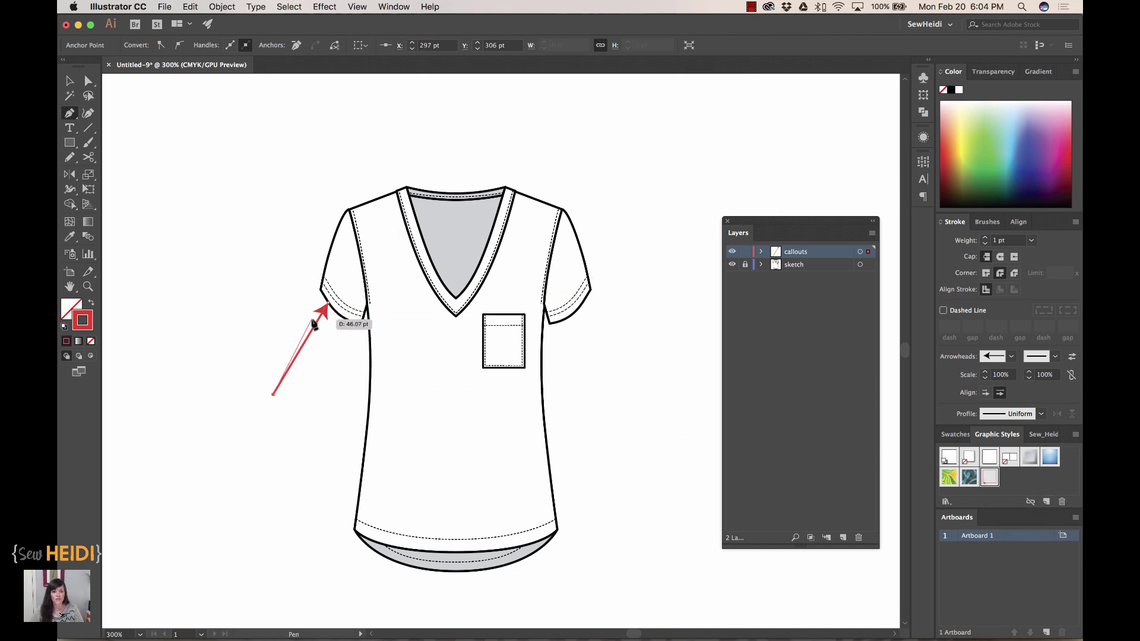
click(69, 84)
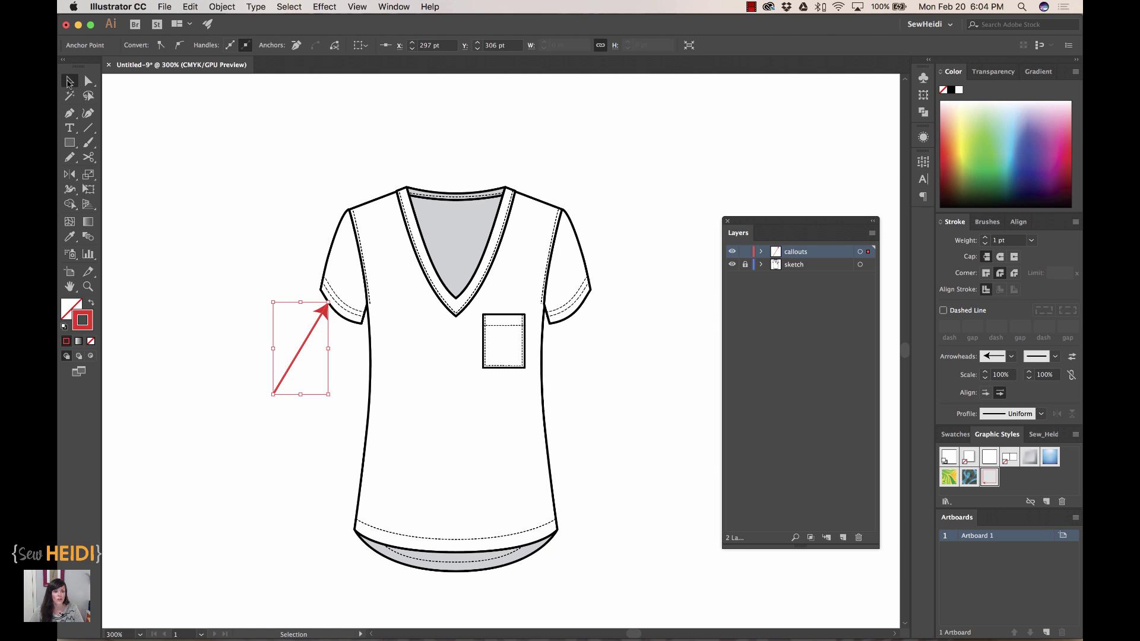
click(72, 126)
key(super+shift+a)
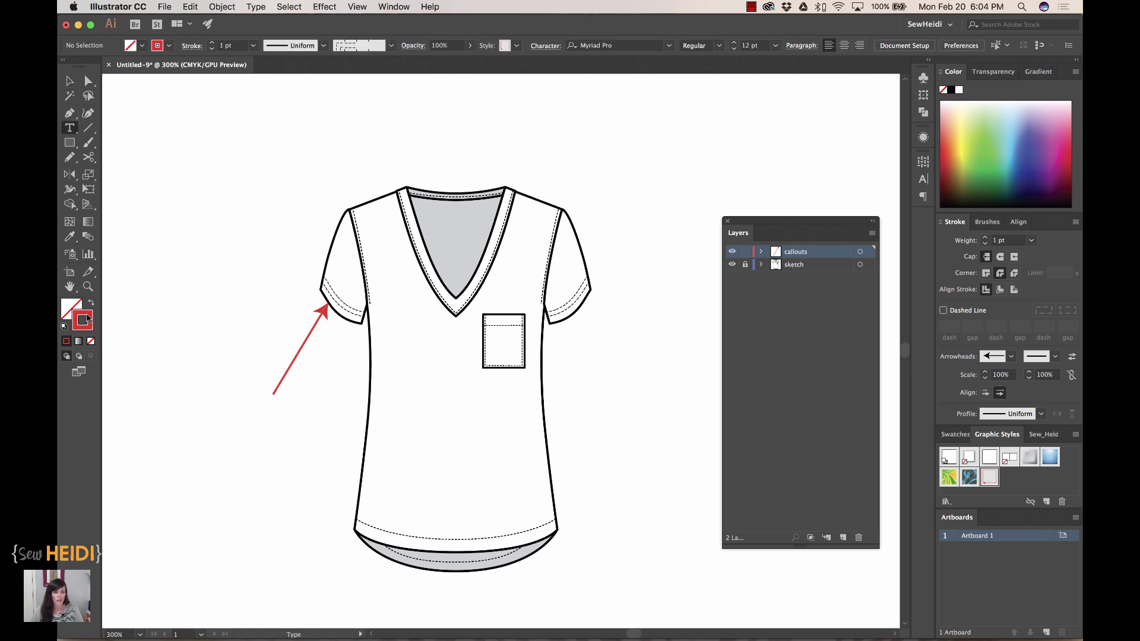
- Draw a line from the pocket edge to its right and apply the saved arrow style
key(p)
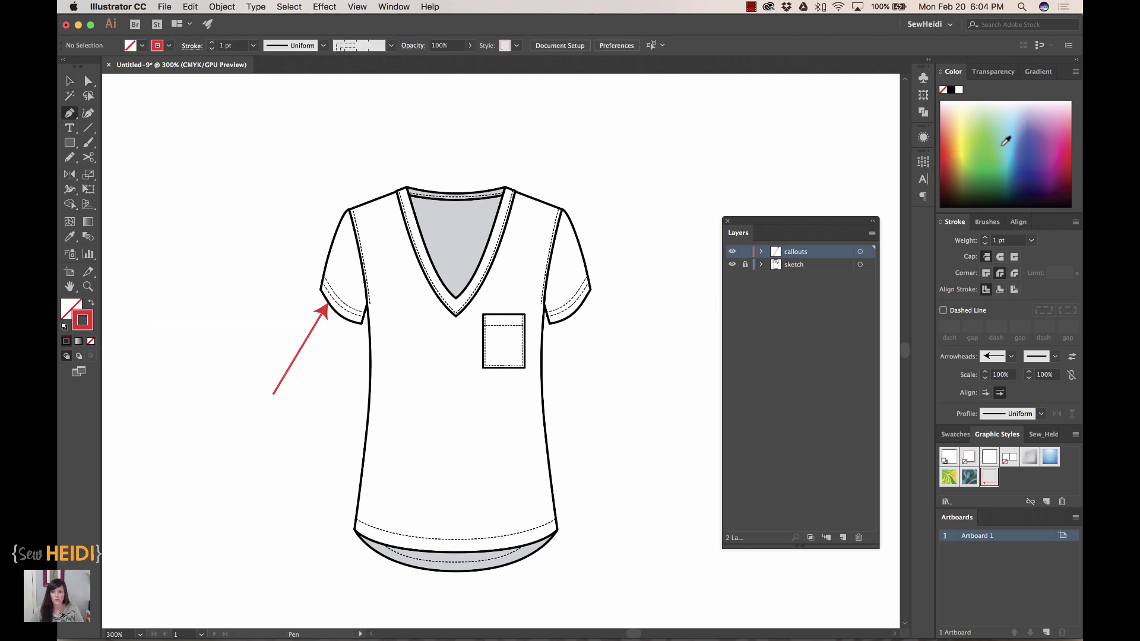
click(1011, 141)
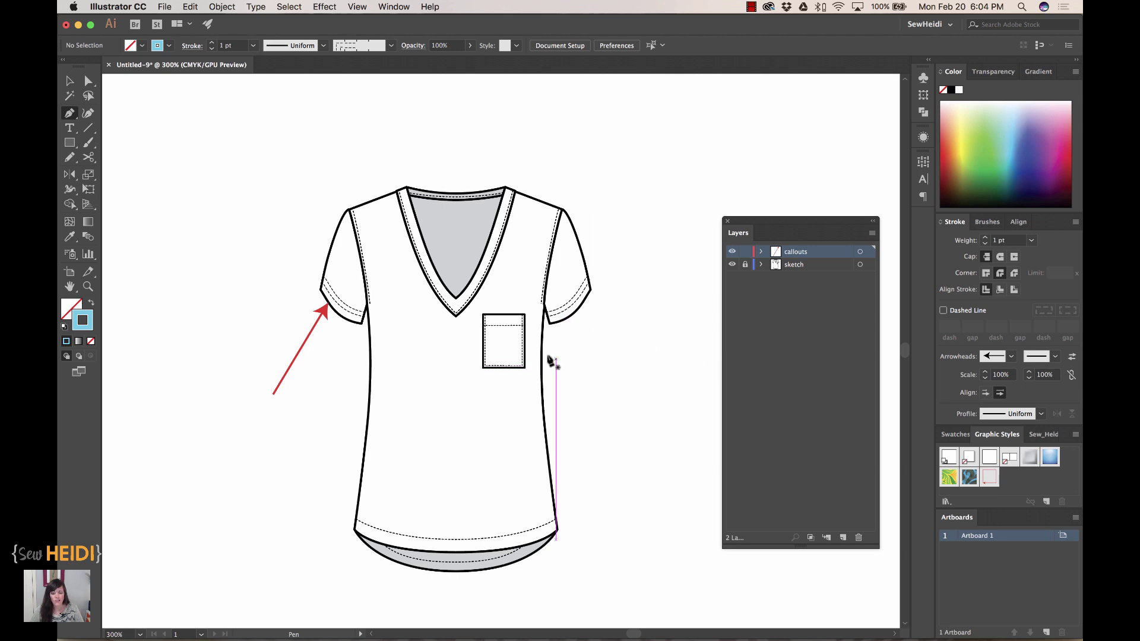
click(528, 348)
click(605, 395)
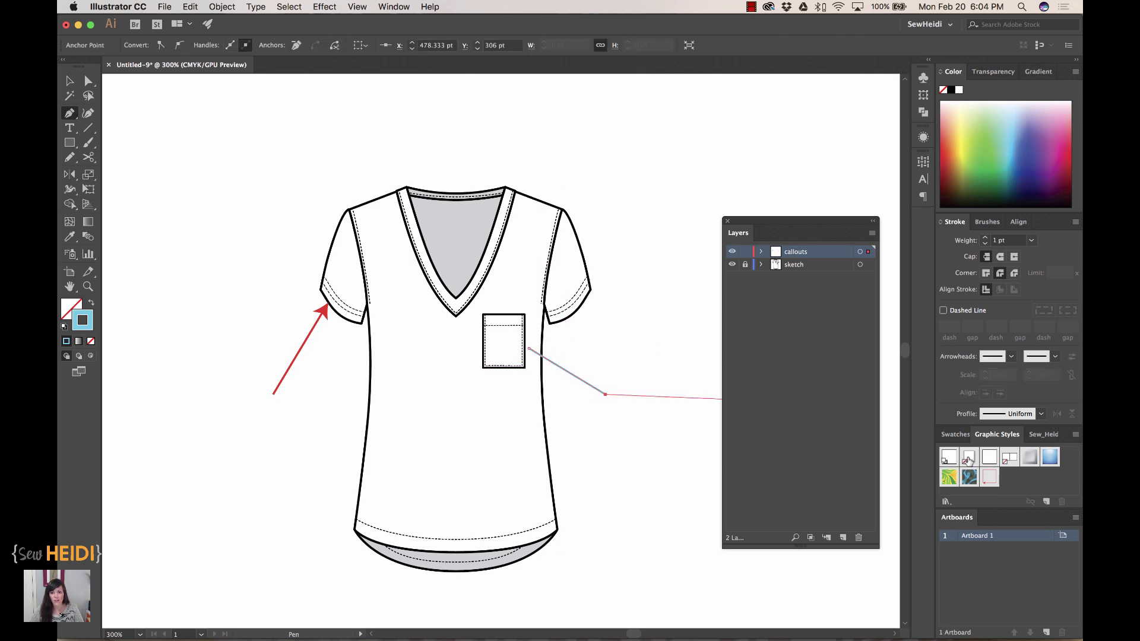
click(995, 478)
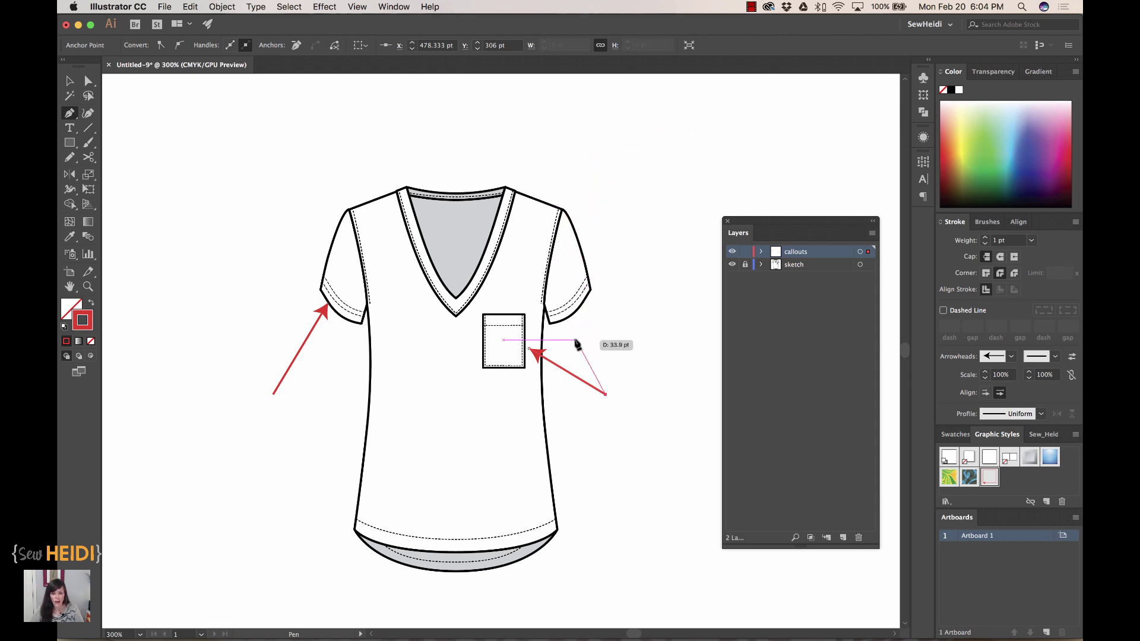
key(Escape)
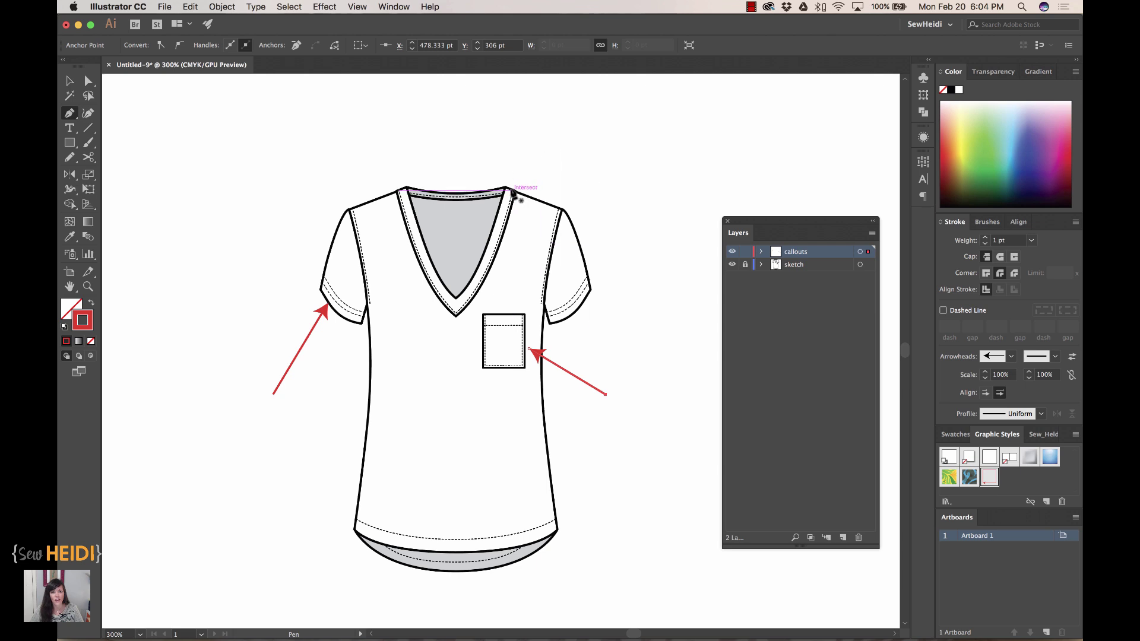
- Draw a line from the neckline up and right, and apply the saved arrow style
click(509, 189)
click(546, 130)
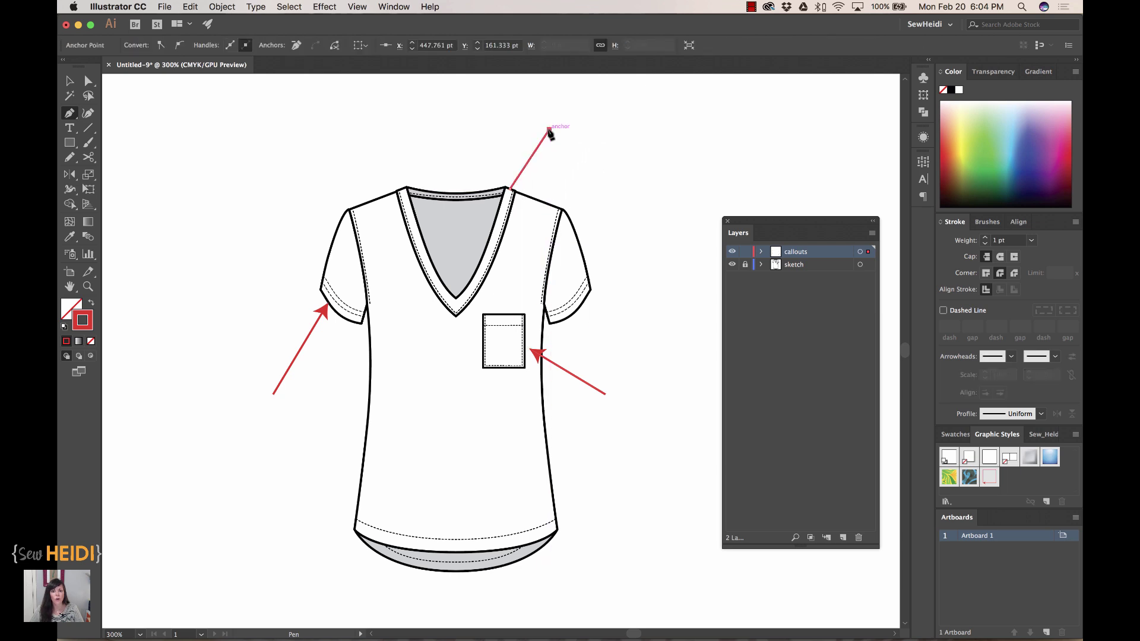
click(990, 480)
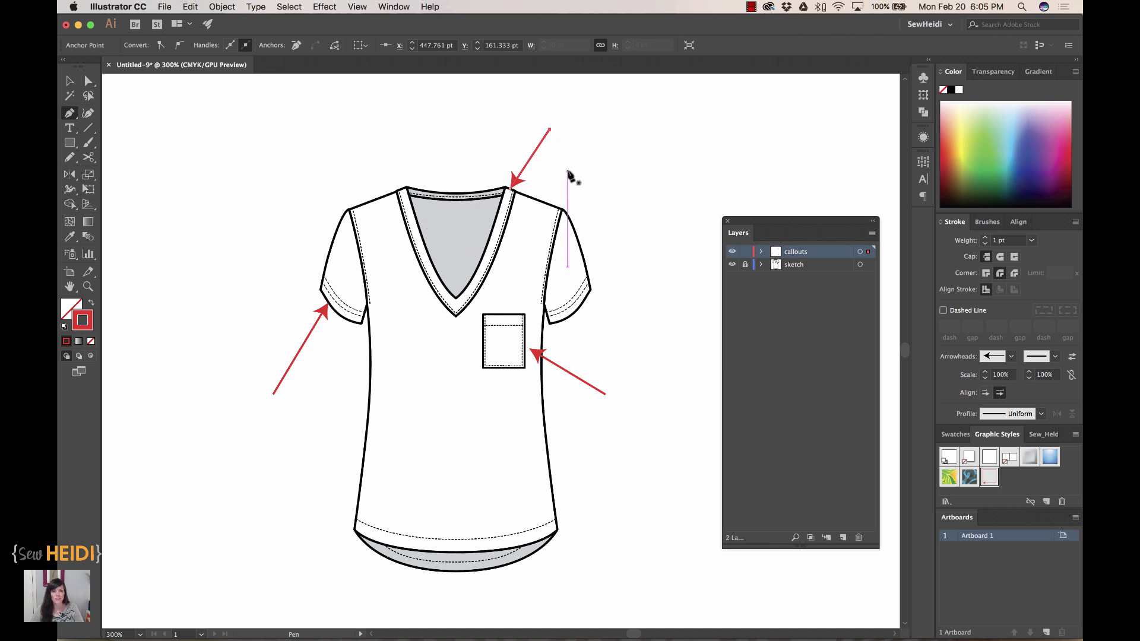
drag(572, 176, 578, 230)
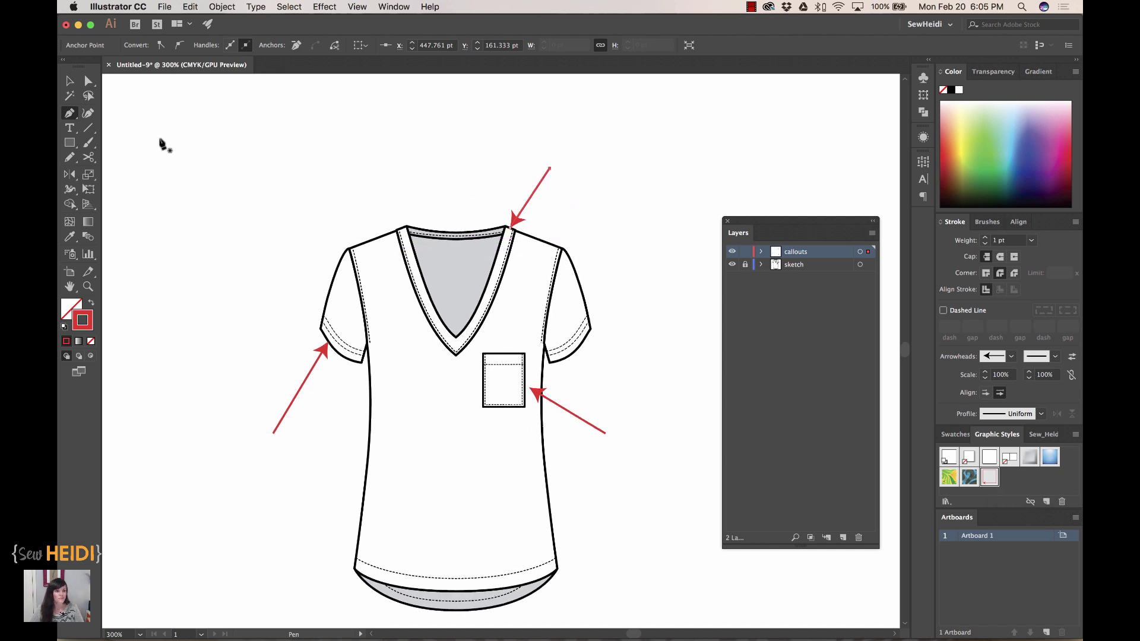
- Add a 'binding around neckline' text label above the neckline arrow, sized to two lines
click(69, 129)
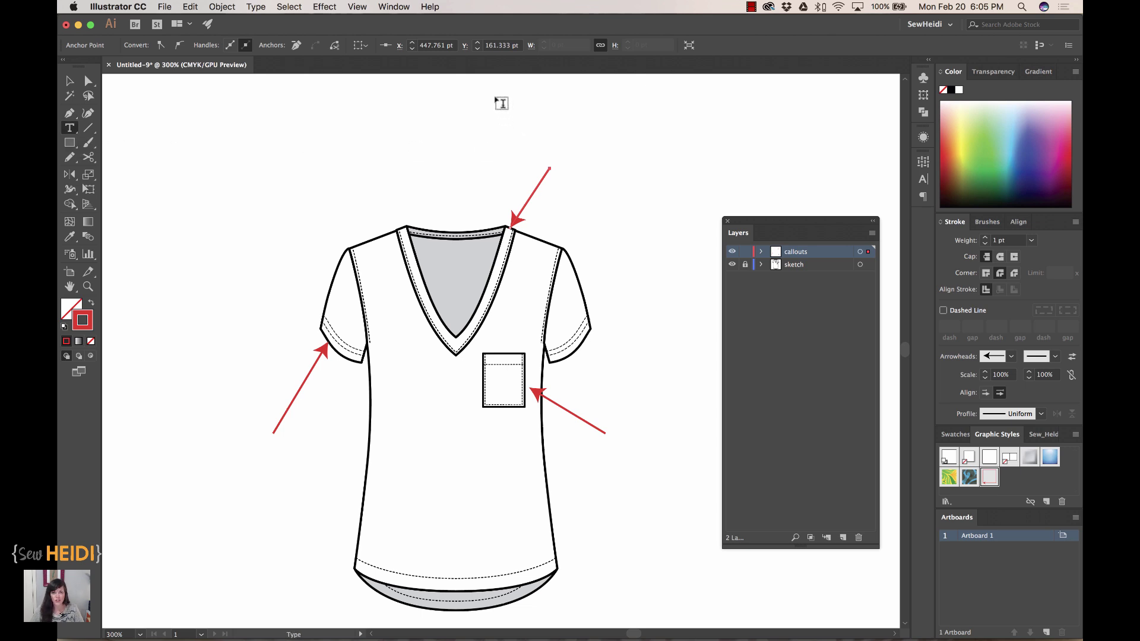
drag(499, 97, 633, 160)
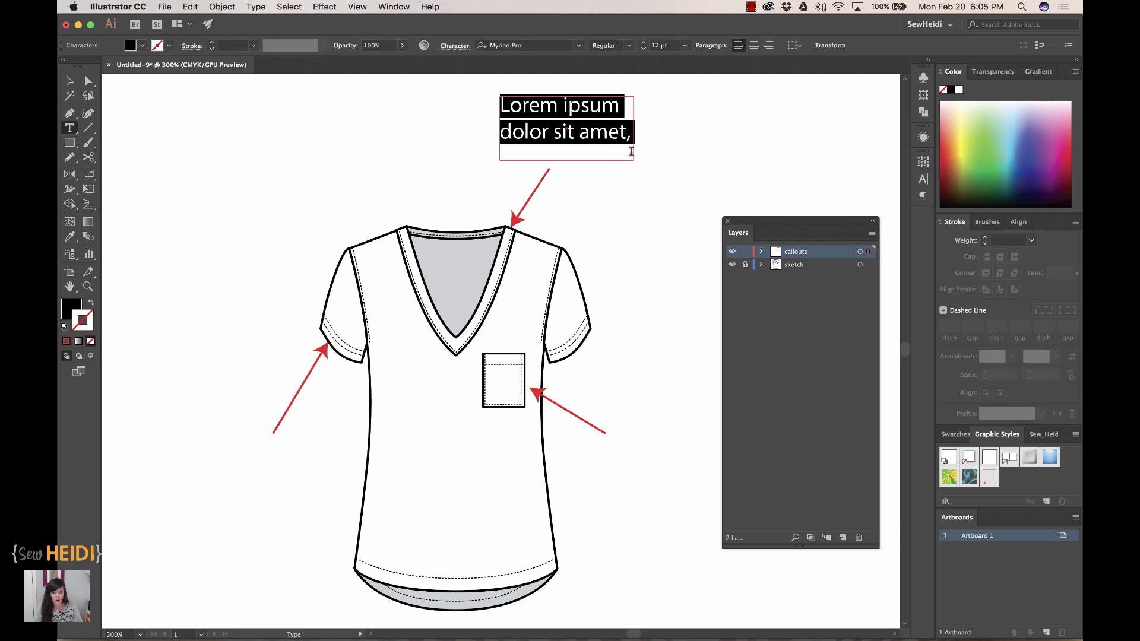
text(binding)
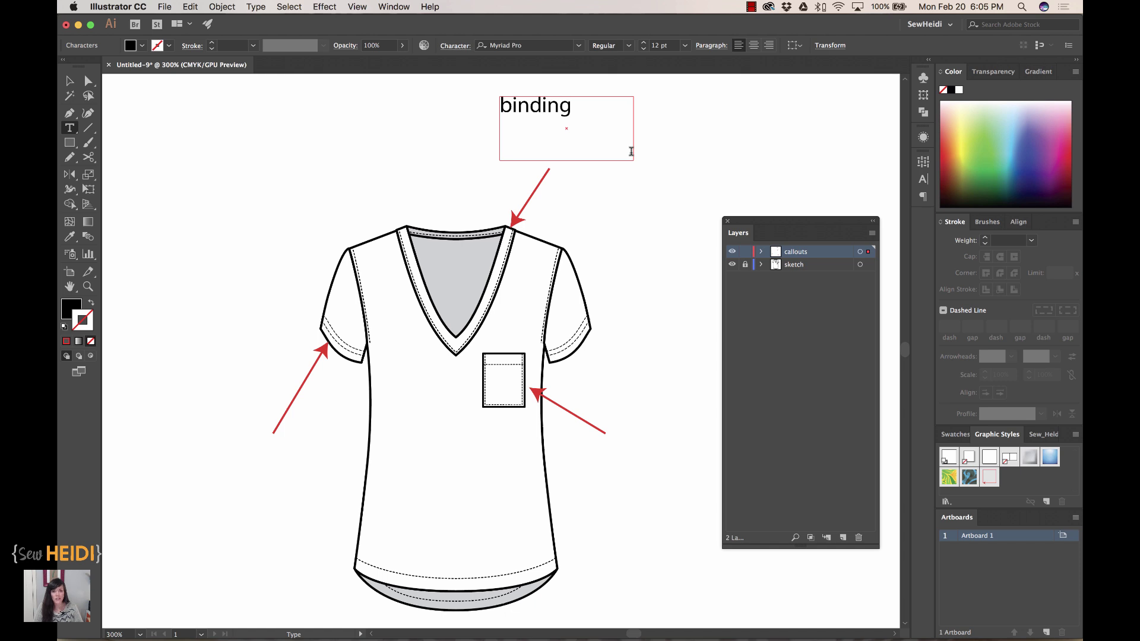
text( around neck-)
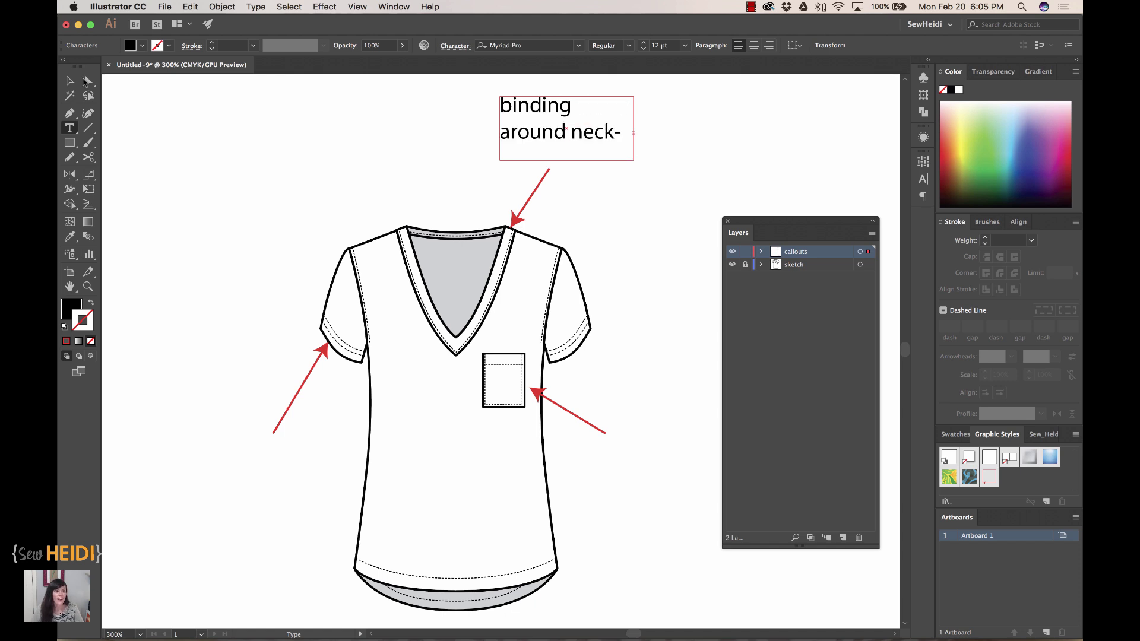
click(70, 82)
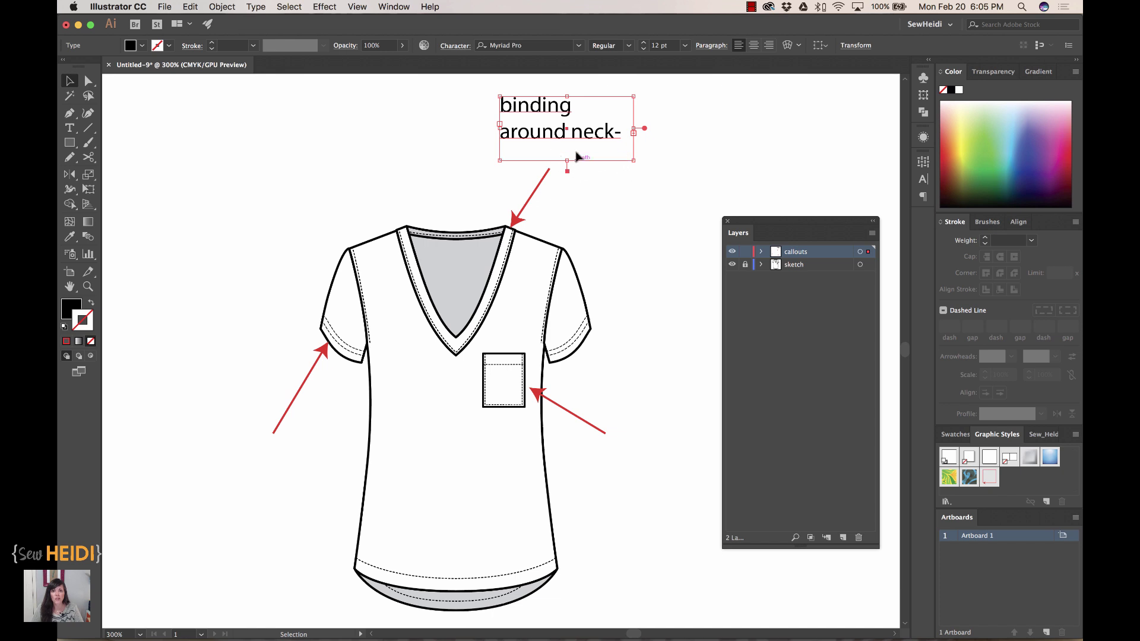
drag(568, 161, 573, 171)
drag(639, 134, 652, 134)
drag(577, 168, 577, 145)
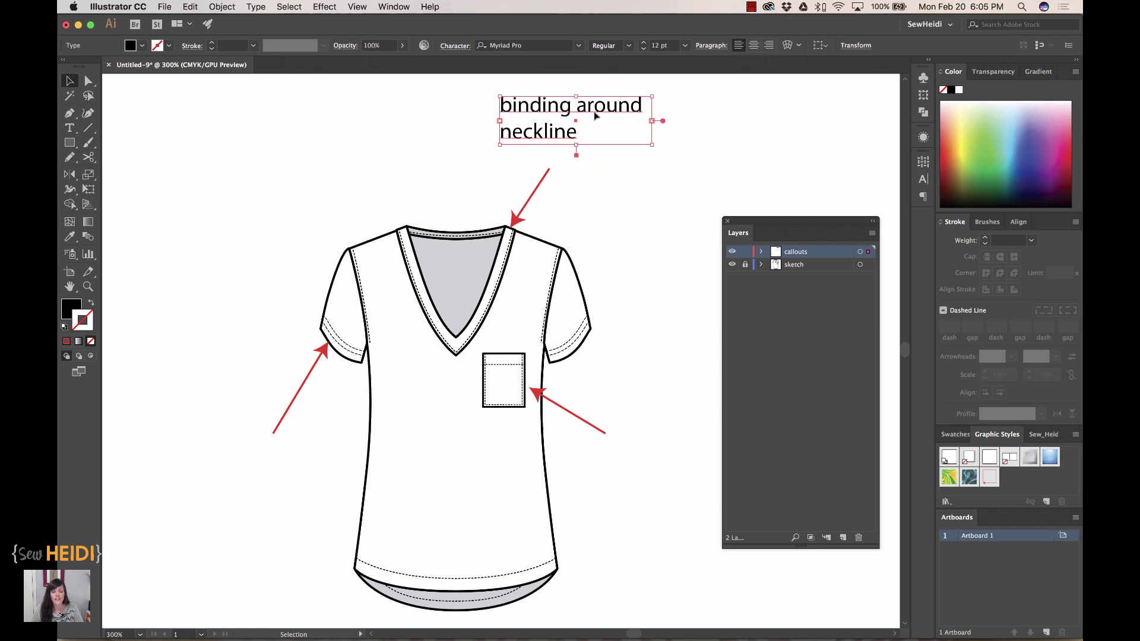
drag(595, 120, 587, 163)
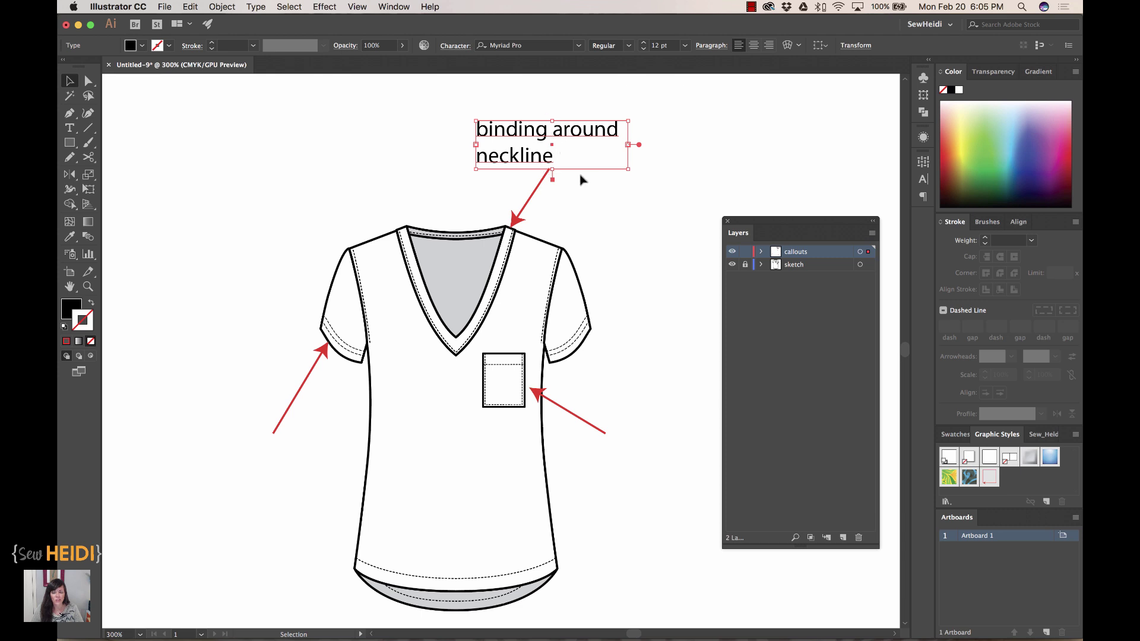
click(69, 128)
- Label the sleeve arrow 'DNTS at sleeve hem' in a narrow wrapping text box left of the shirt
click(160, 226)
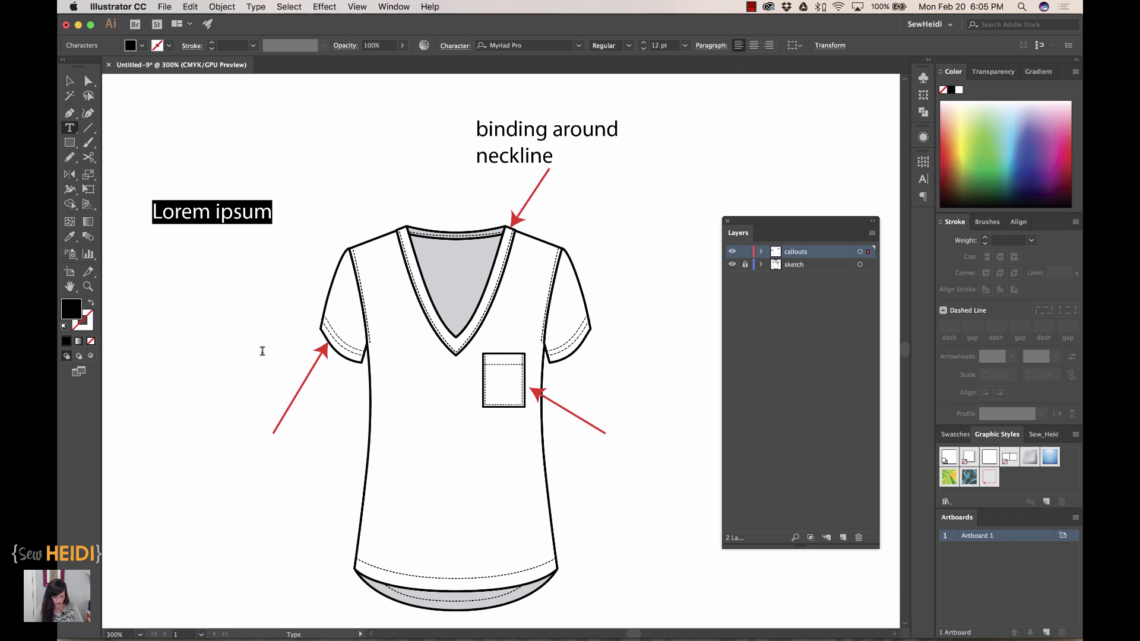
text(DNTS)
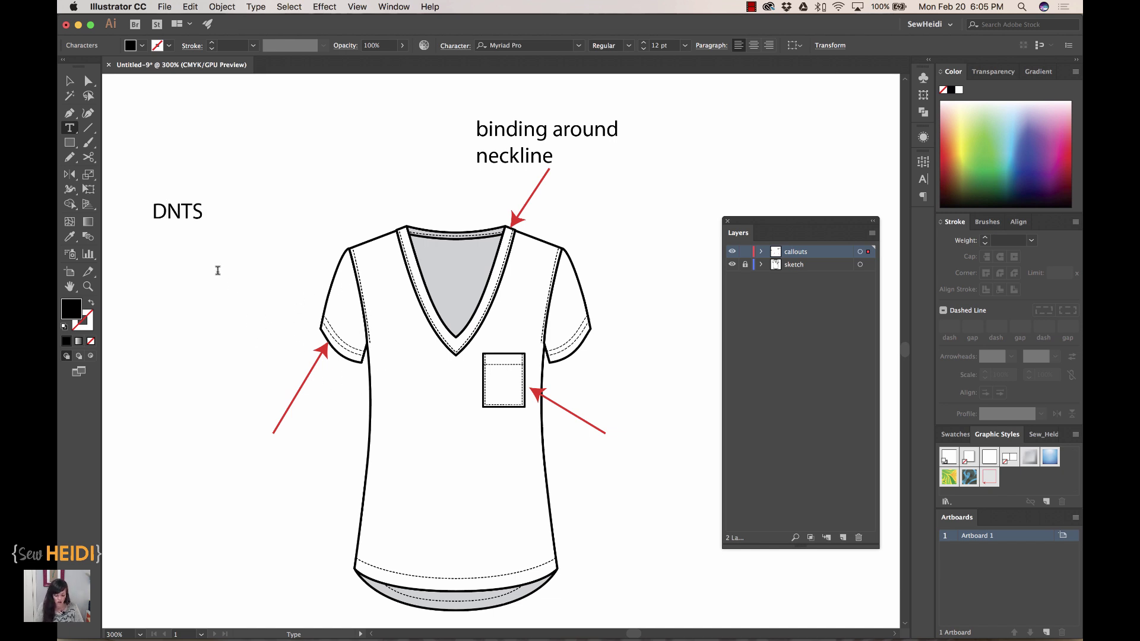
text( on sleeve hem)
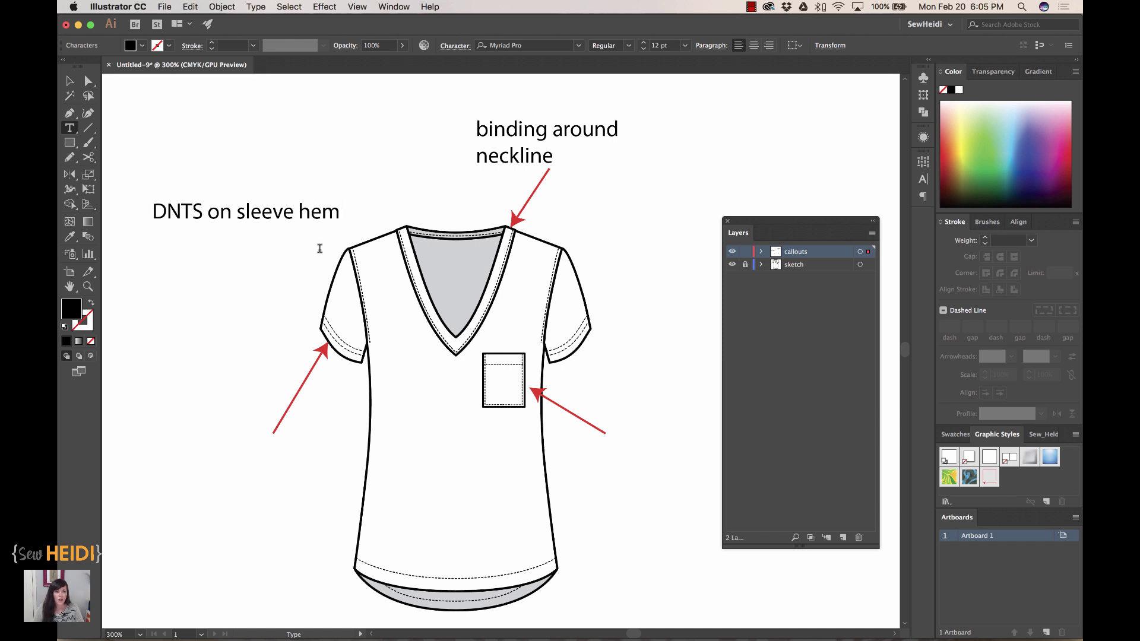
key(Return)
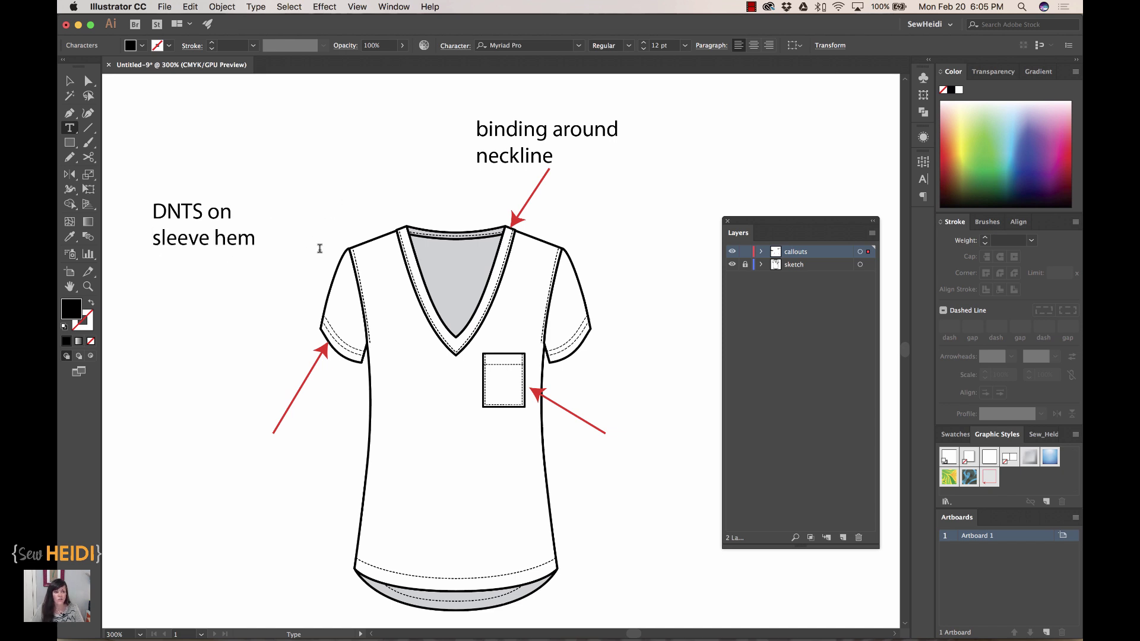
key(BackSpace)
super+click(319, 248)
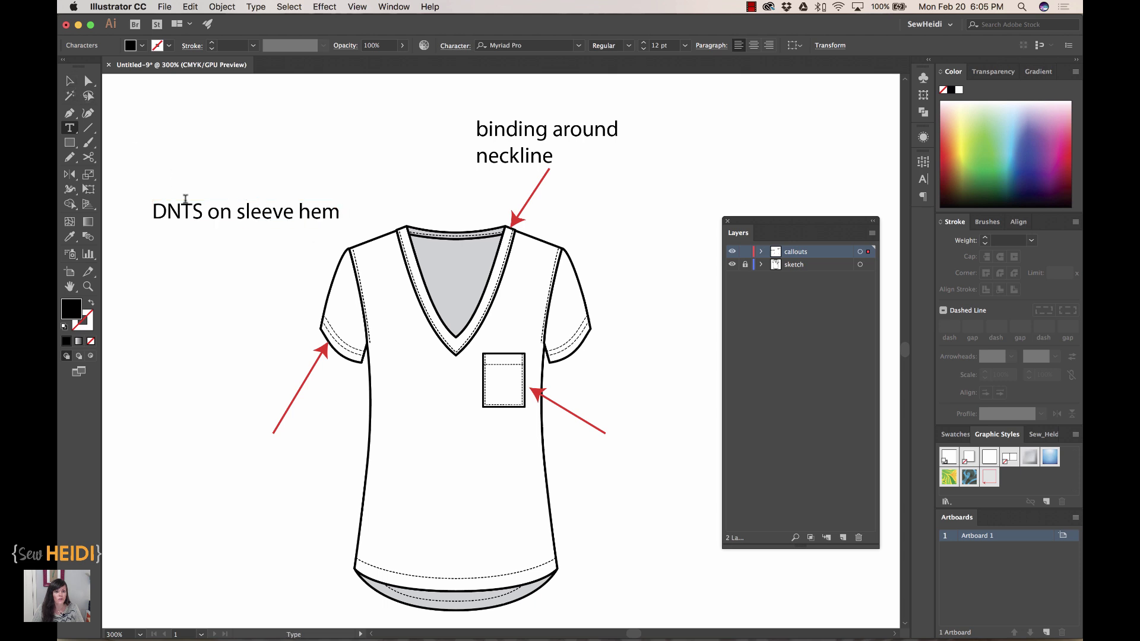
super+click(212, 222)
key(BackSpace)
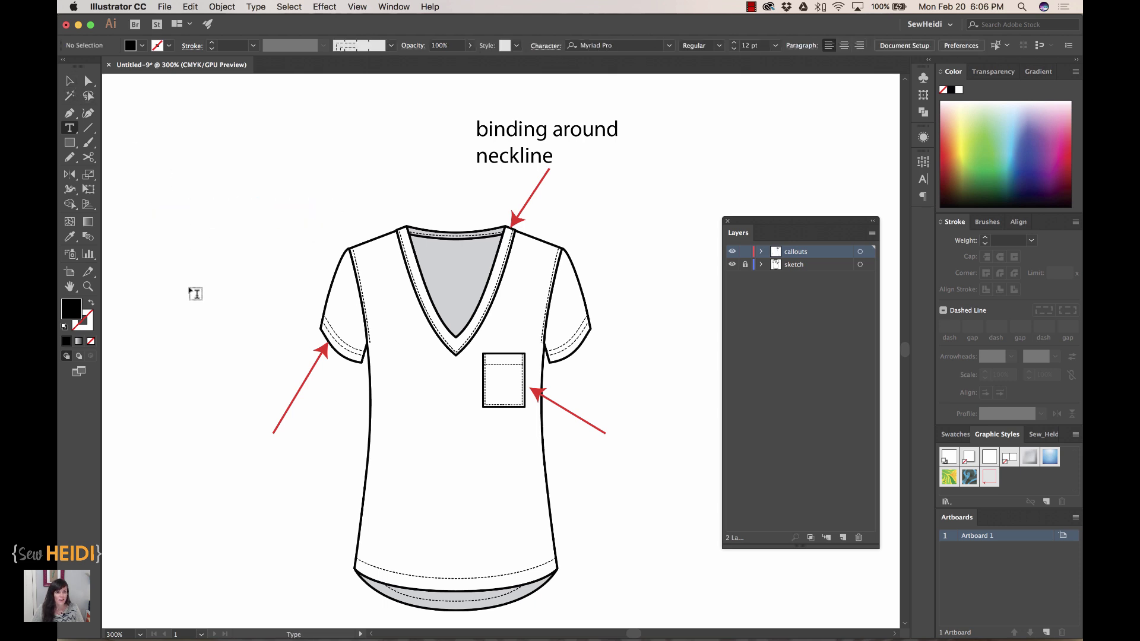
drag(150, 255, 282, 340)
text(DNT)
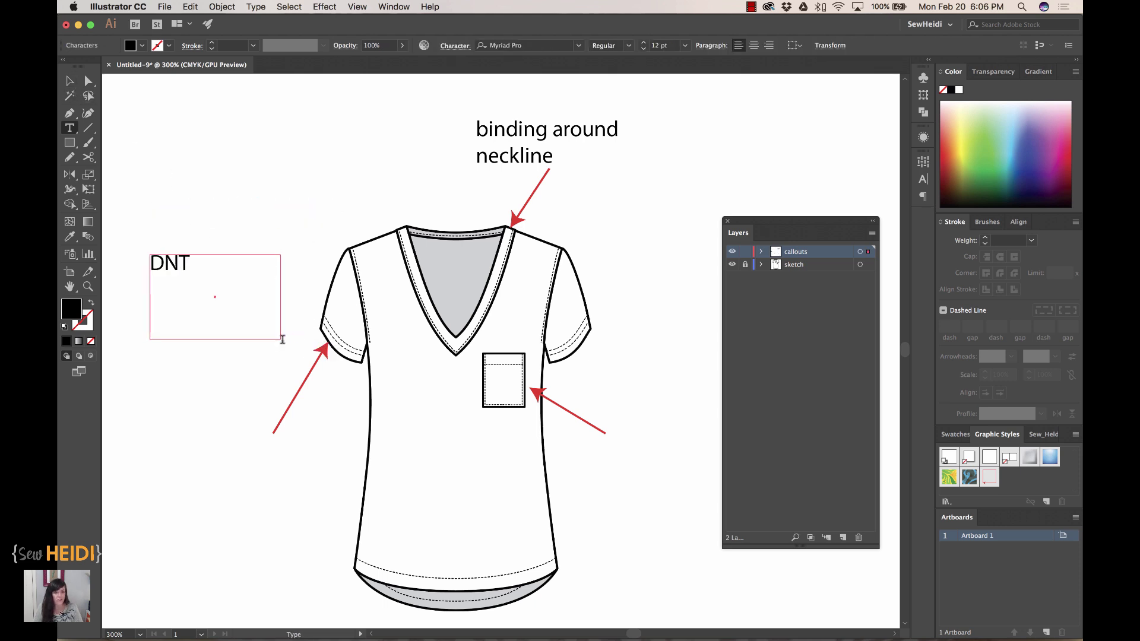
text(S at sleeve hem)
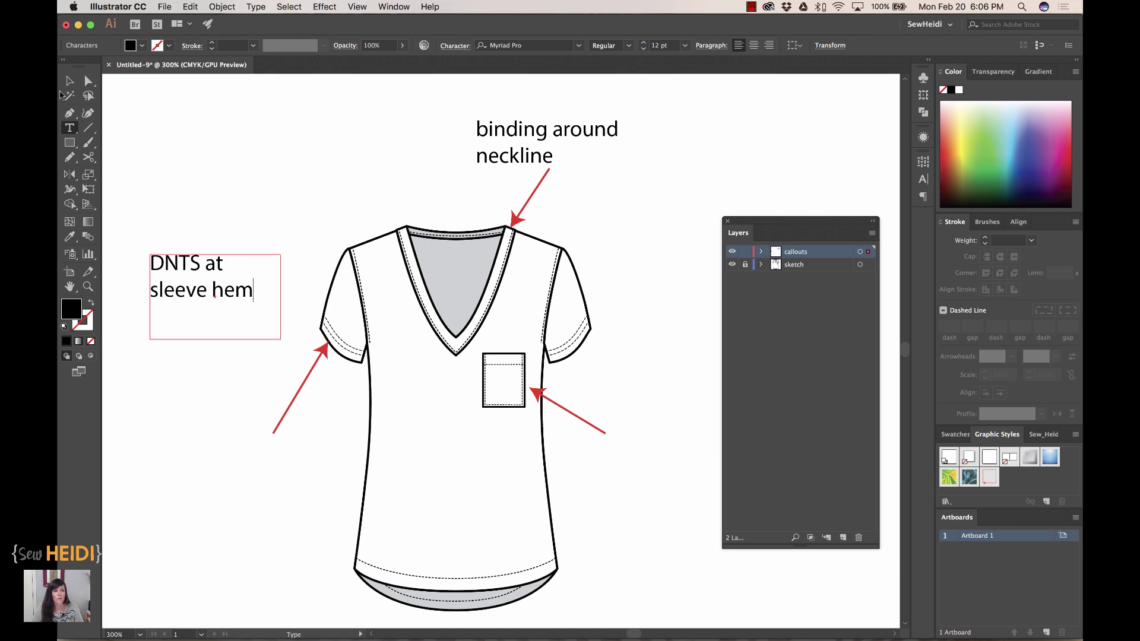
click(70, 80)
drag(283, 343, 262, 512)
scroll(478, 466, right, 2)
- Add the note 'set on pocket - see detail sketch for…' beside the pocket arrow, widening its box
click(69, 128)
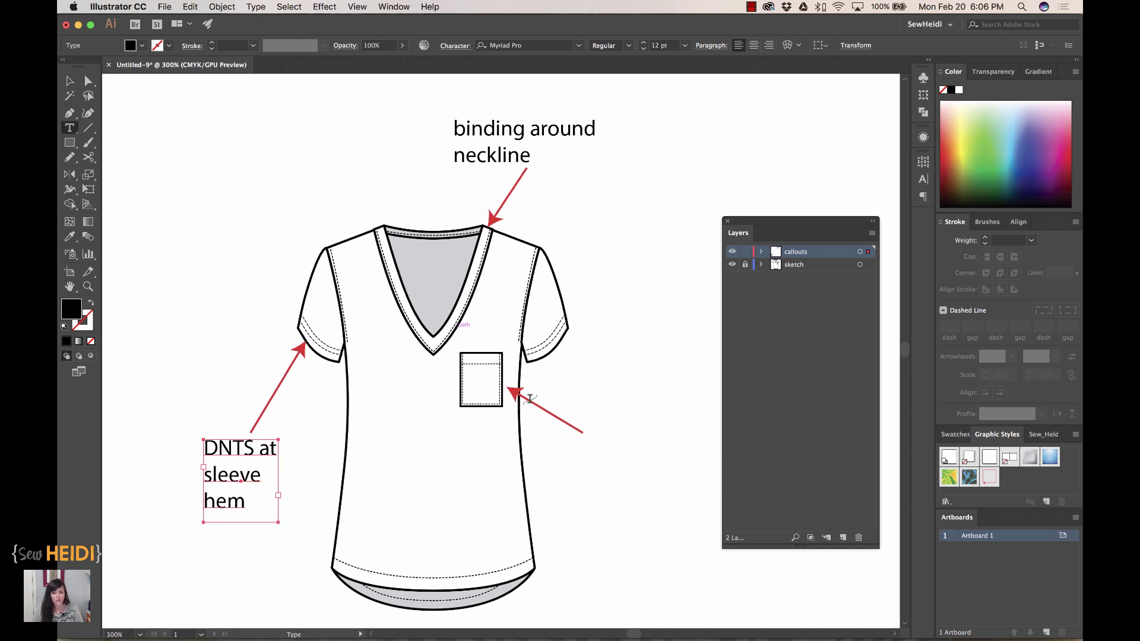
drag(598, 403, 696, 509)
text(set on)
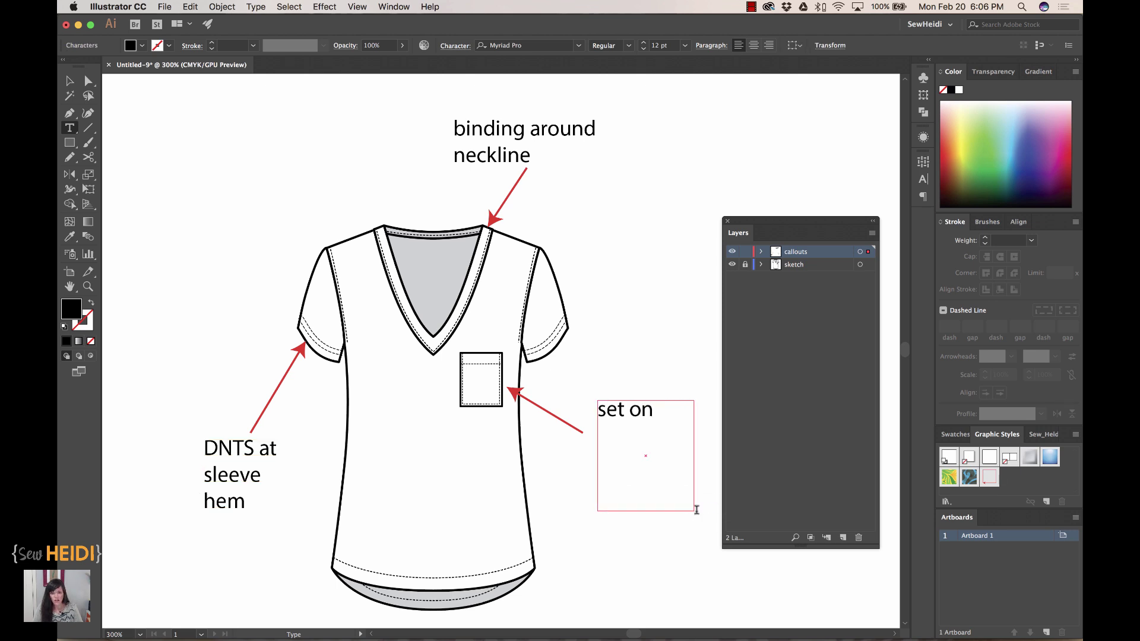
text( pccket)
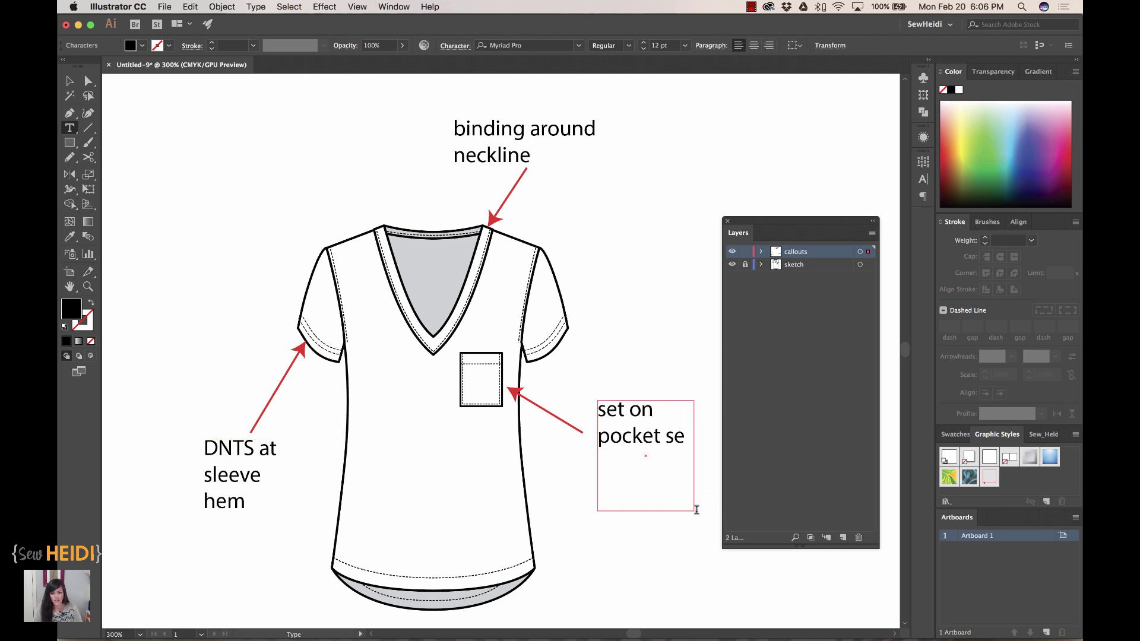
text( - see detail sketch f)
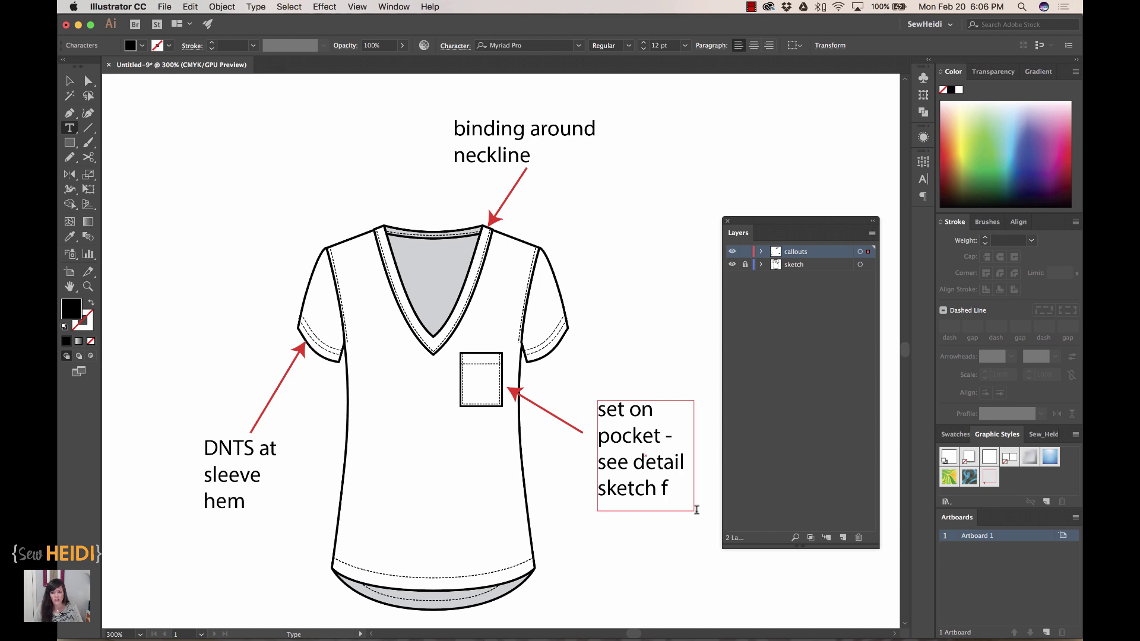
text(or)
click(69, 81)
scroll(596, 319, right, 3)
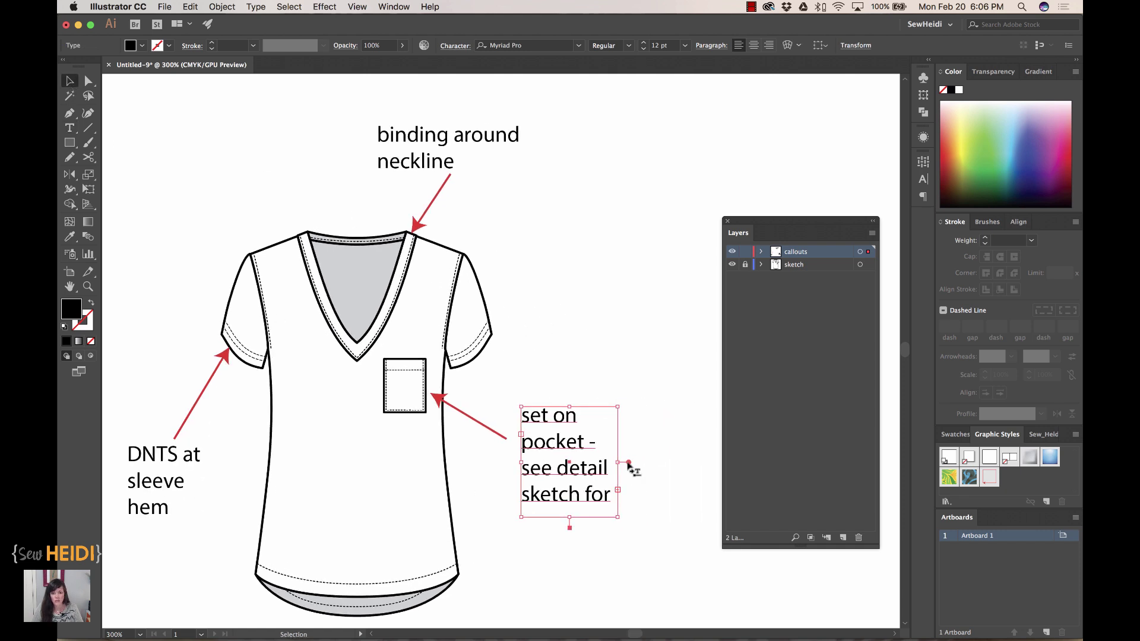
drag(618, 462, 661, 464)
click(669, 365)
scroll(665, 498, left, 2)
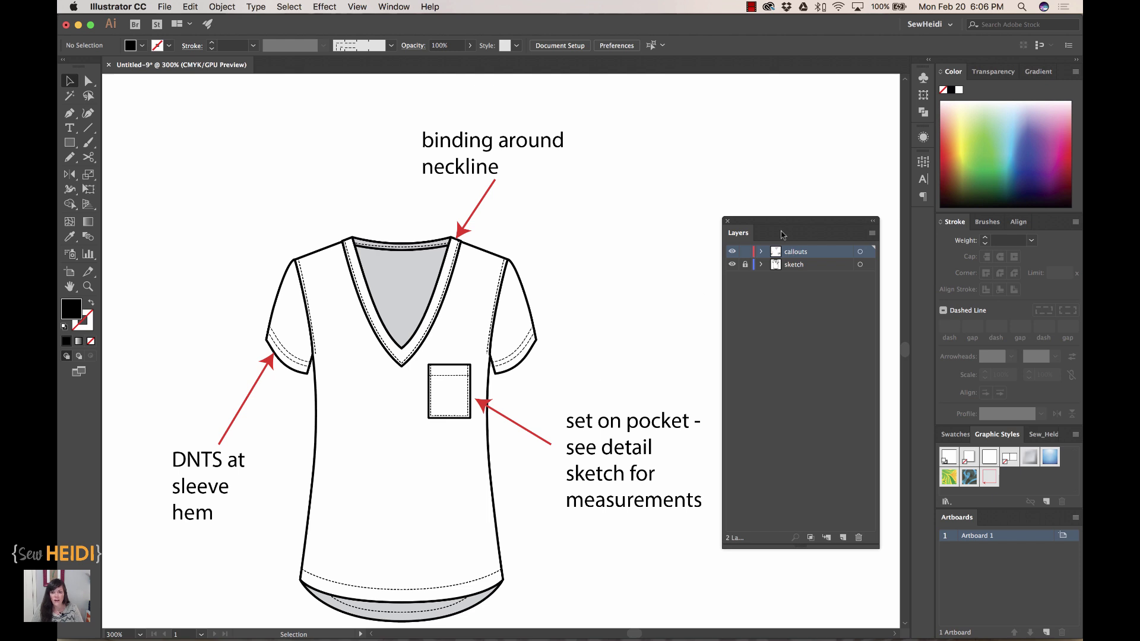
- Move the Layers panel aside, zoom out, and screenshot the annotated shirt with its callouts
drag(780, 228, 818, 212)
key(super+minus)
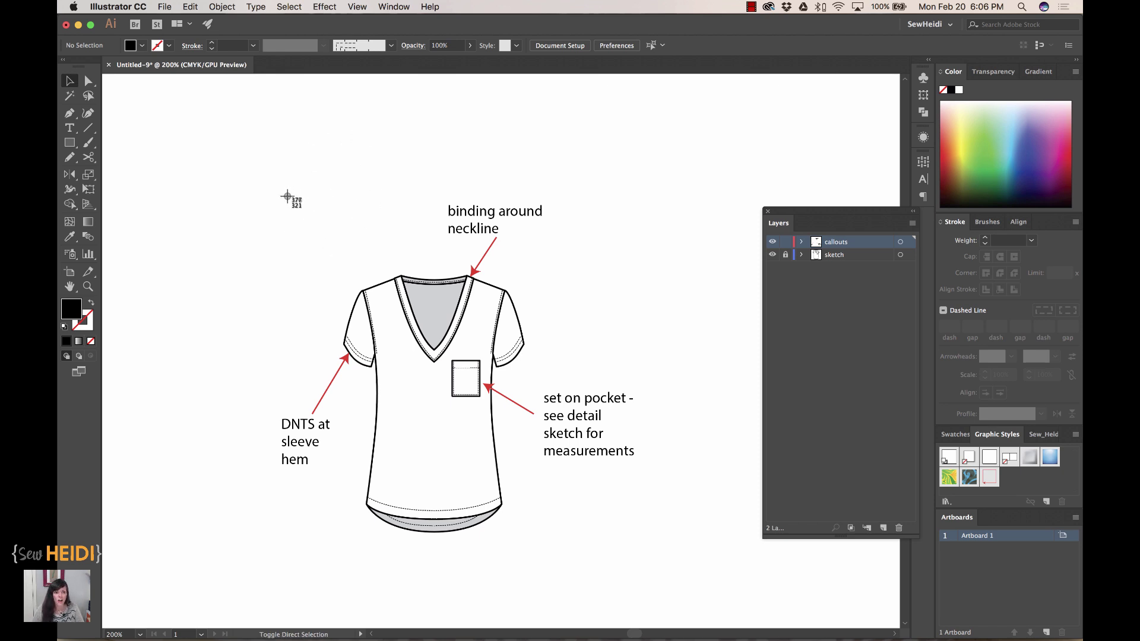
mouse_move(281, 189)
mouse_down()
mouse_move(422, 312)
mouse_move(537, 454)
mouse_move(617, 500)
mouse_move(665, 563)
mouse_move(603, 545)
mouse_move(571, 516)
mouse_move(634, 570)
mouse_move(593, 536)
mouse_move(539, 564)
mouse_move(603, 597)
mouse_move(603, 515)
mouse_move(576, 546)
mouse_move(565, 535)
mouse_move(641, 540)
mouse_up()
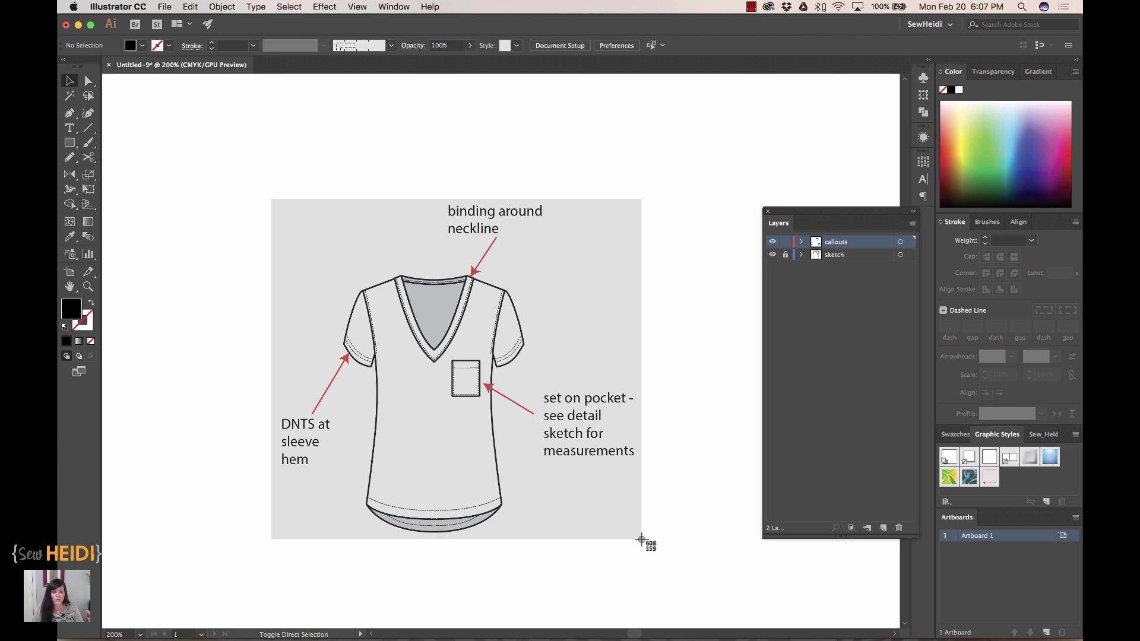
drag(641, 539, 641, 540)
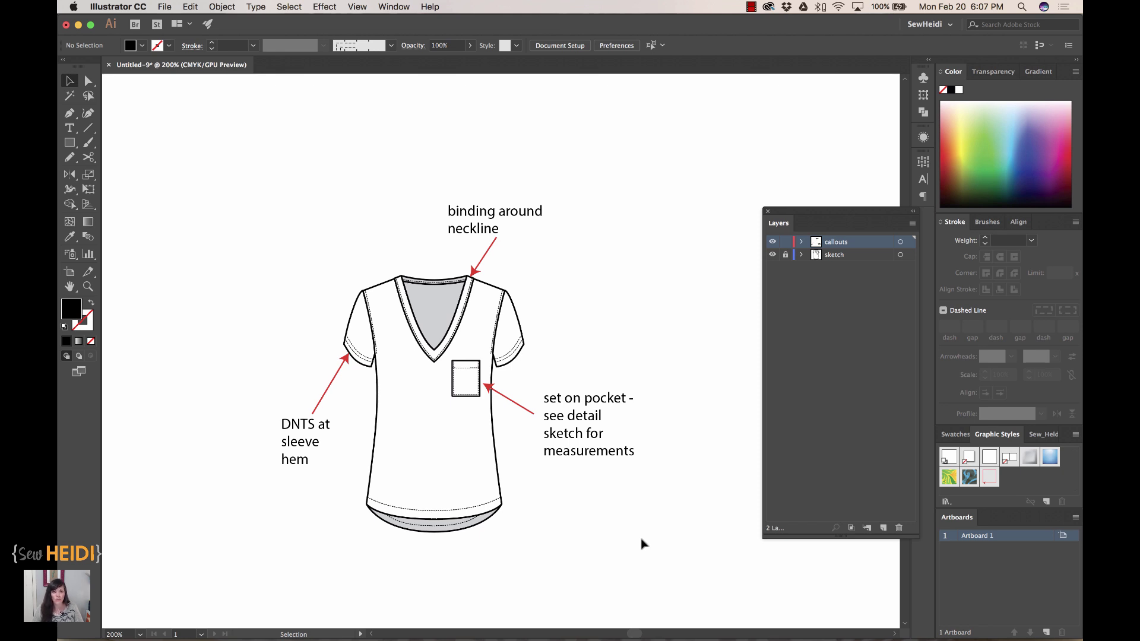
- Paste the shirt screenshot into the FLAT SKETCH box of Excel's SKETCHES sheet, then return to Illustrator
key(super+Tab)
key(super+Tab)
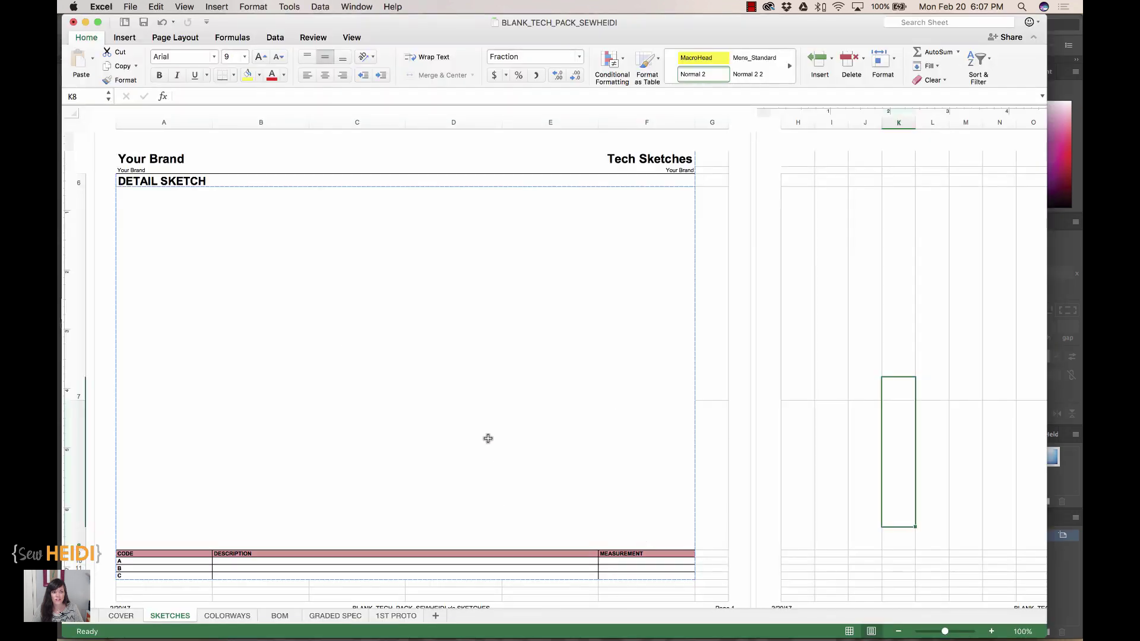
scroll(409, 403, up, 3)
scroll(410, 403, up, 10)
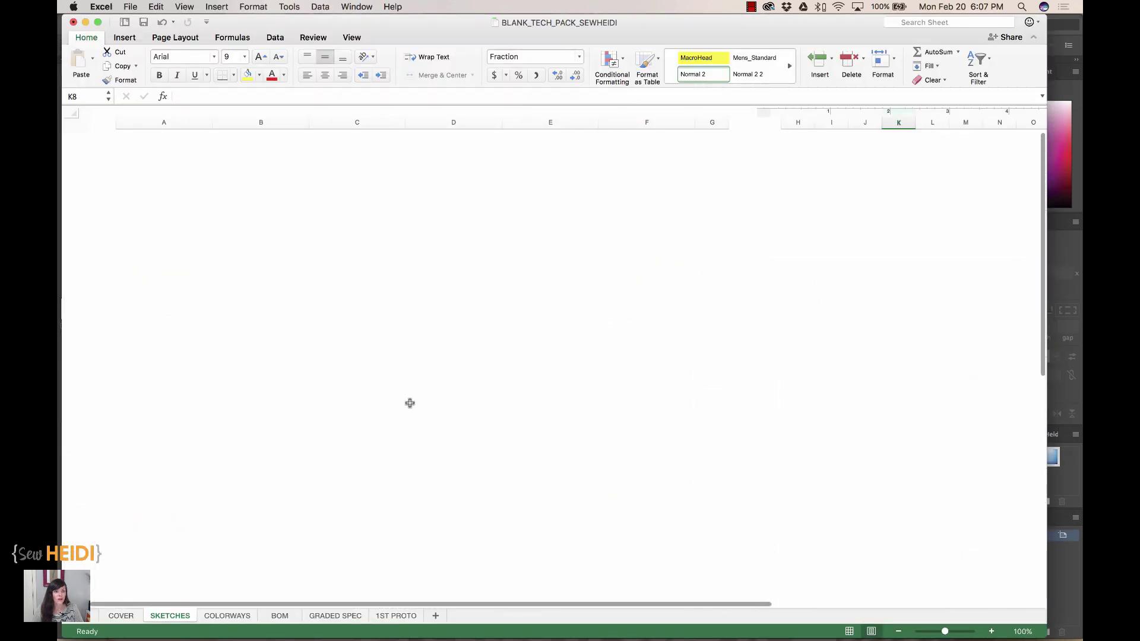
click(446, 334)
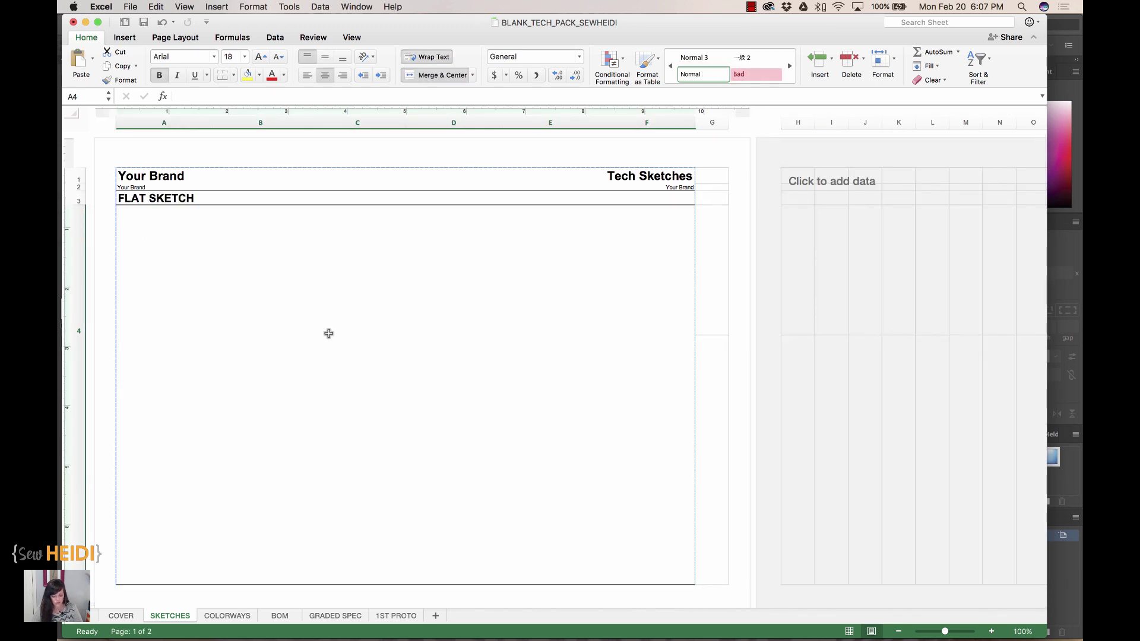
key(super+v)
mouse_move(371, 295)
mouse_down()
mouse_move(399, 313)
mouse_move(437, 312)
mouse_move(428, 308)
mouse_up()
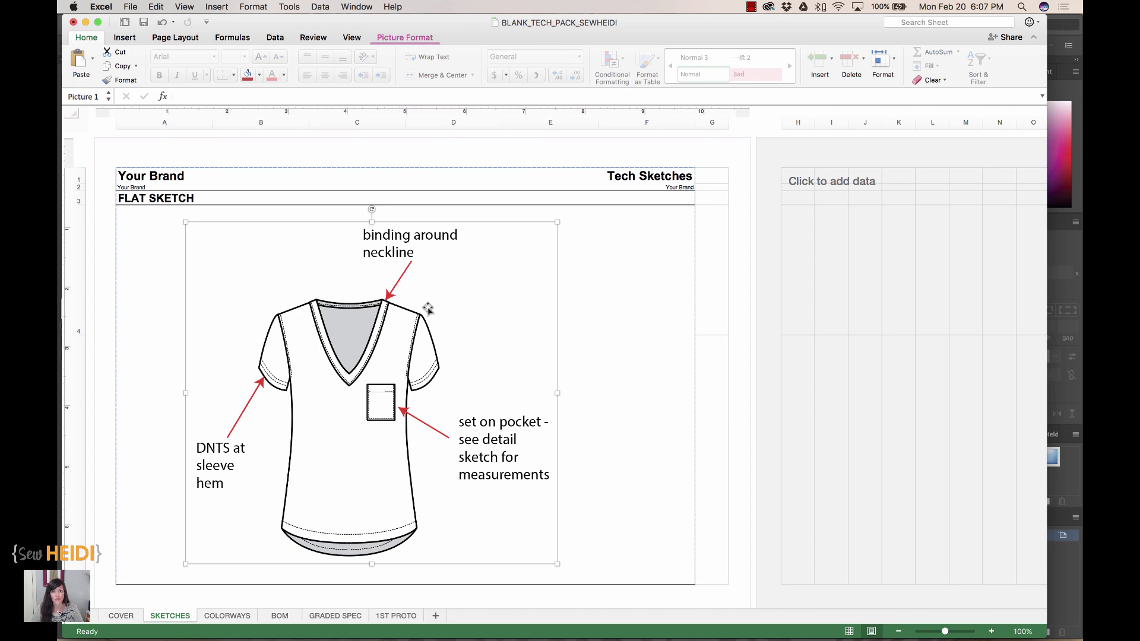
key(super+Tab)
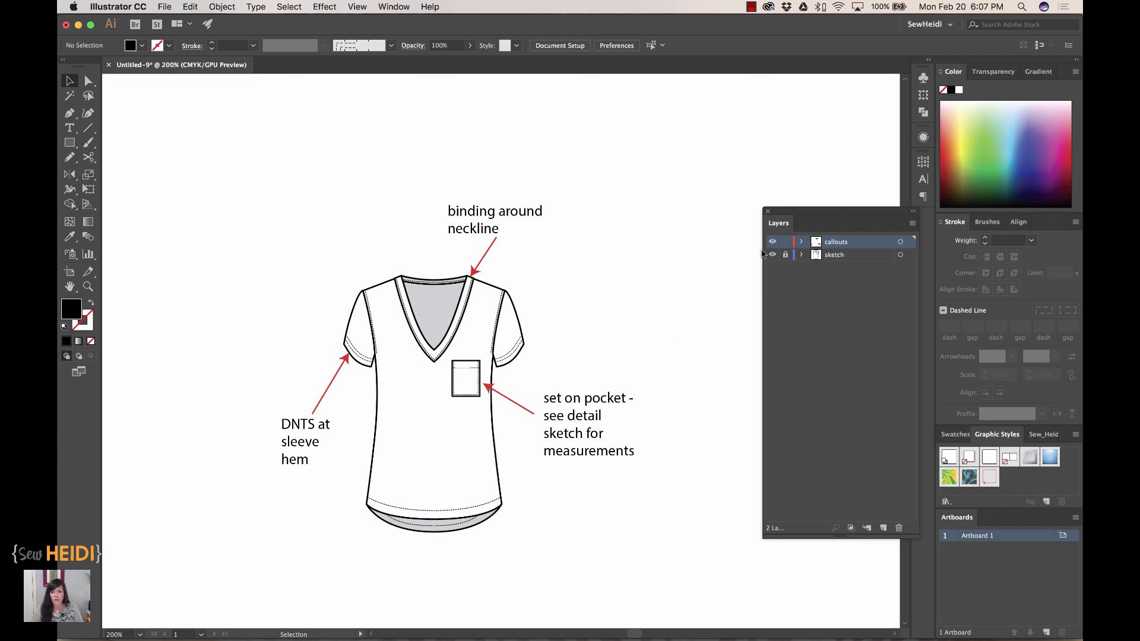
- Lock and hide the callouts layer and add a new top layer named 'measurements'
click(785, 242)
click(773, 242)
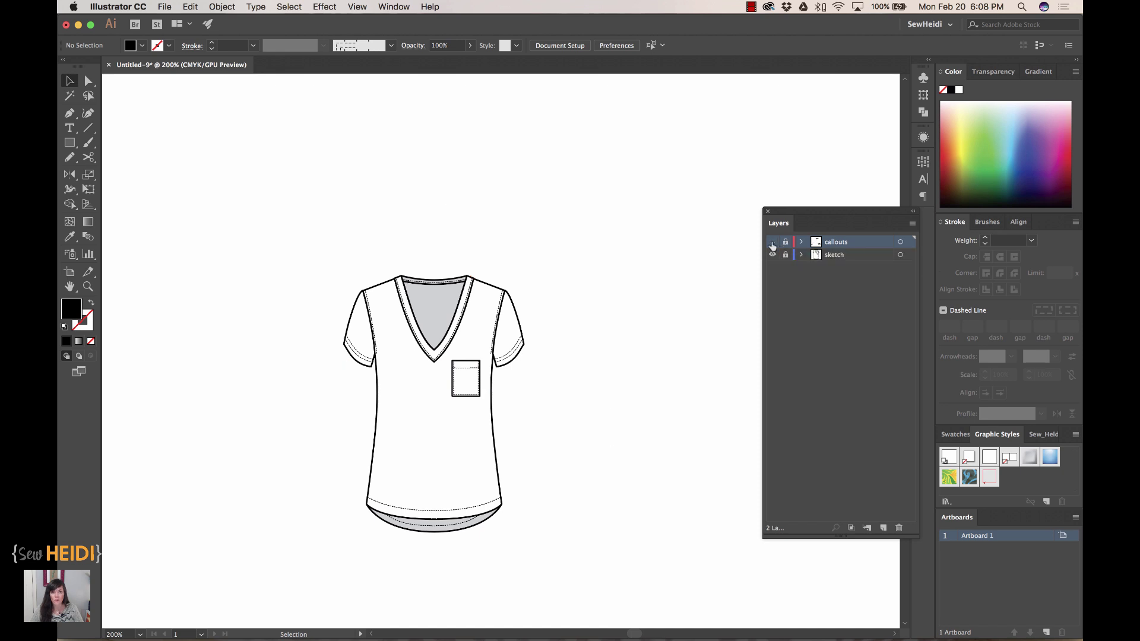
click(883, 527)
double_click(843, 242)
text(meas)
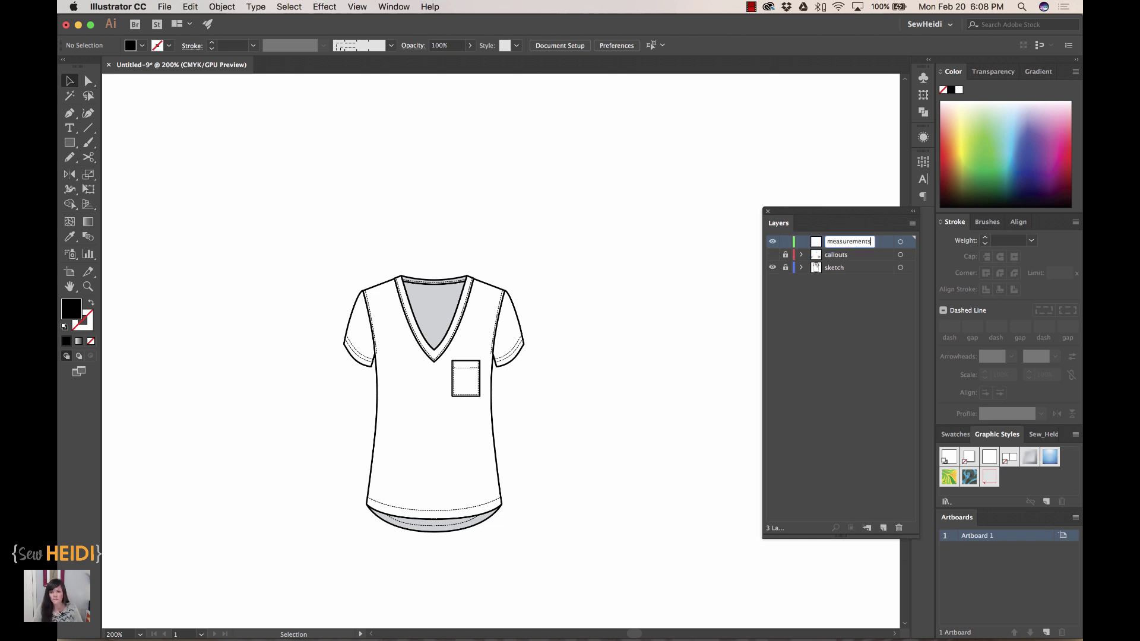
text(urements)
key(Return)
- Zoom in on the shirt and set up the Pen tool with no fill and the stroke active
key(super+equal)
key(super+equal)
key(super+equal)
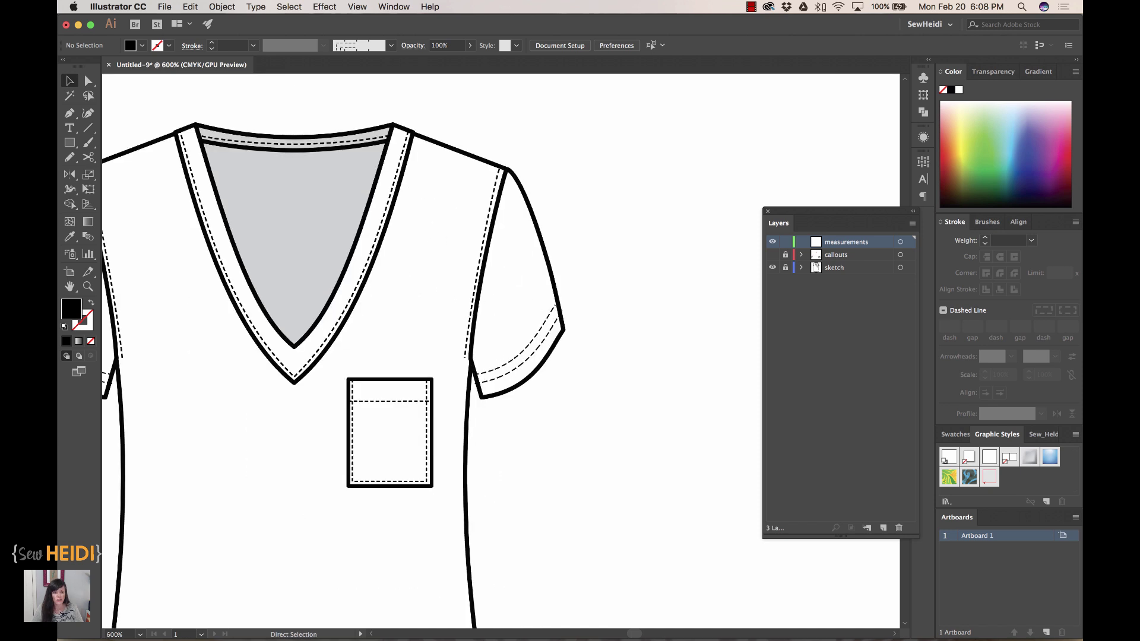
key(v)
scroll(483, 364, down, 3)
scroll(483, 364, left, 3)
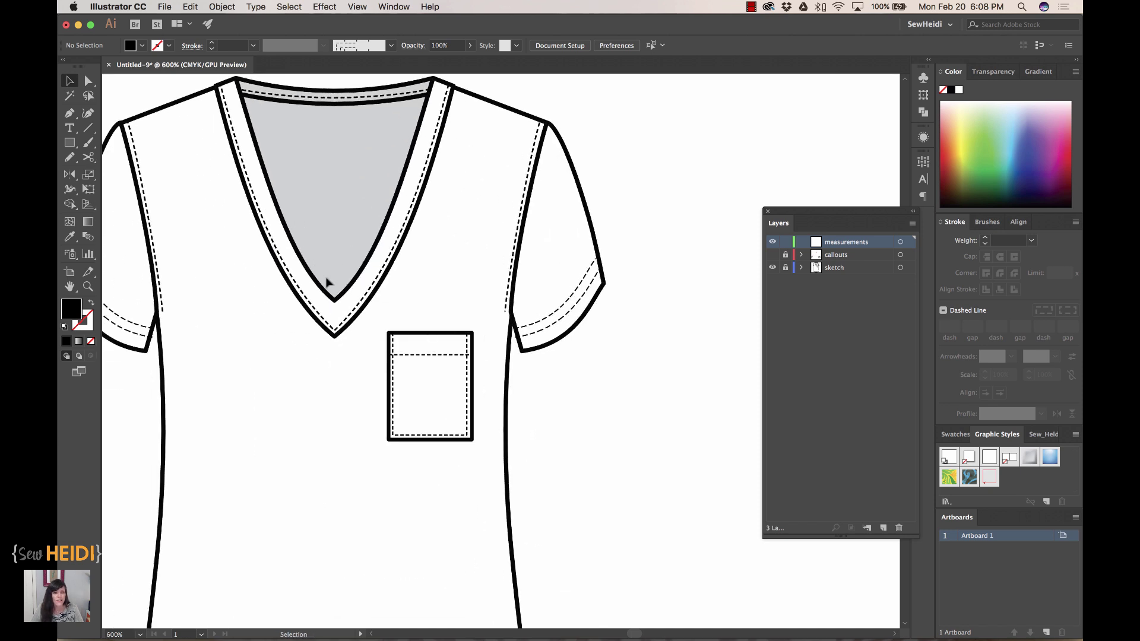
click(72, 115)
click(91, 304)
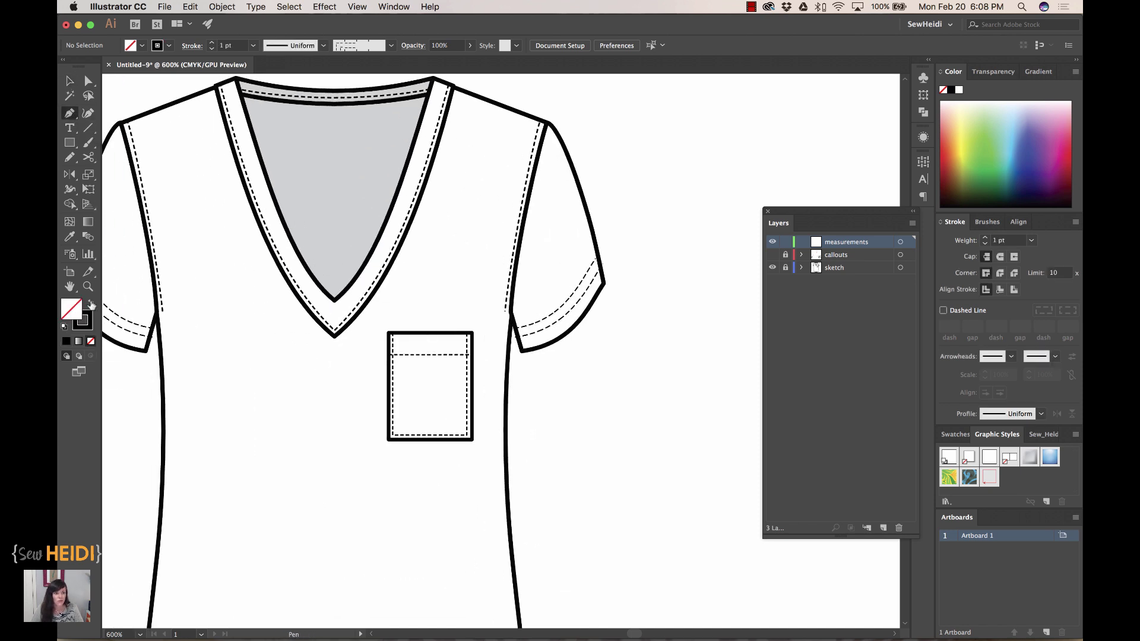
key(z)
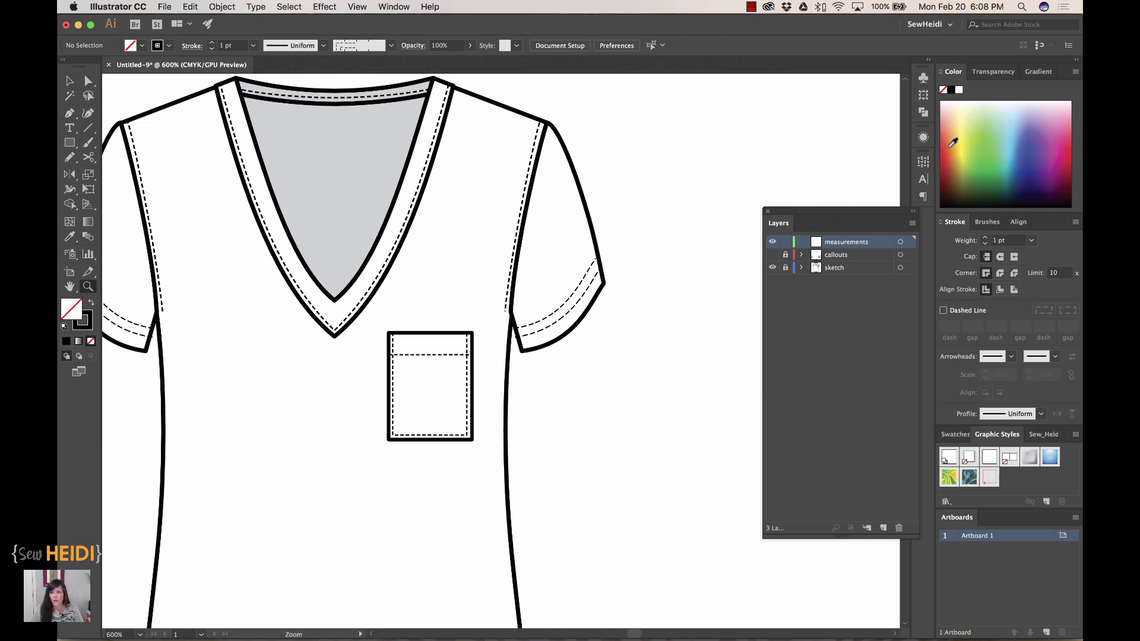
click(953, 143)
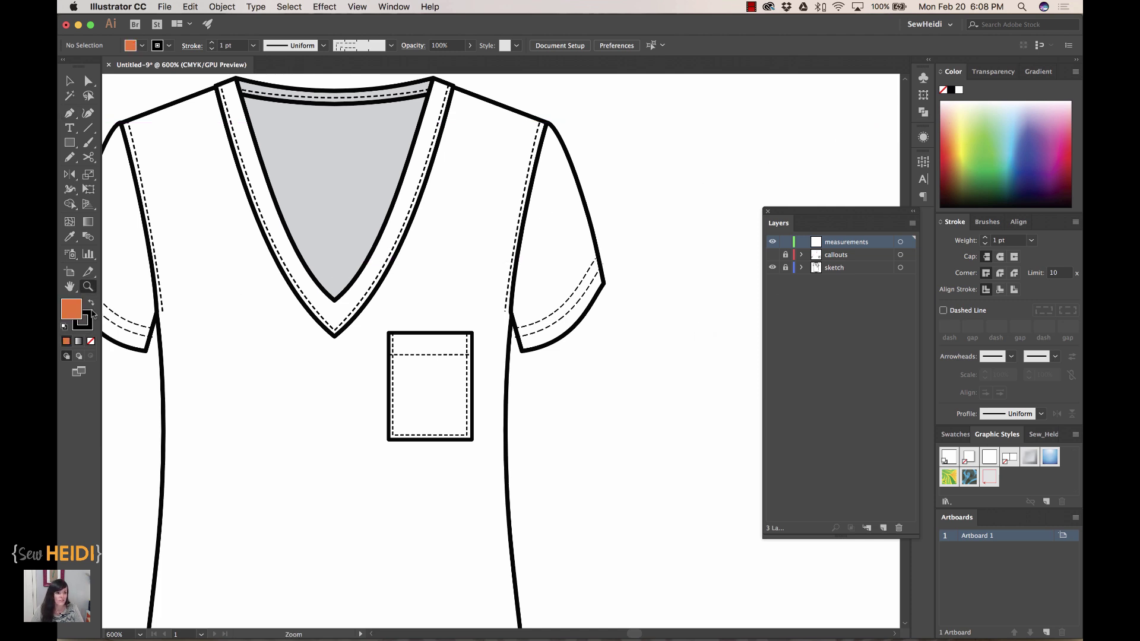
click(91, 341)
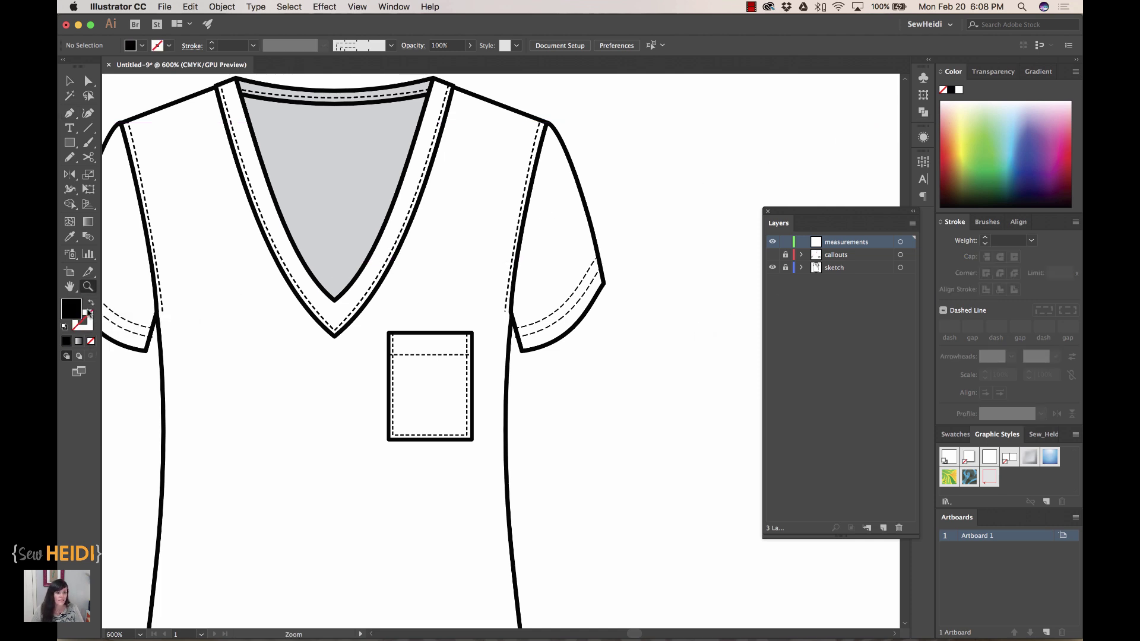
click(84, 323)
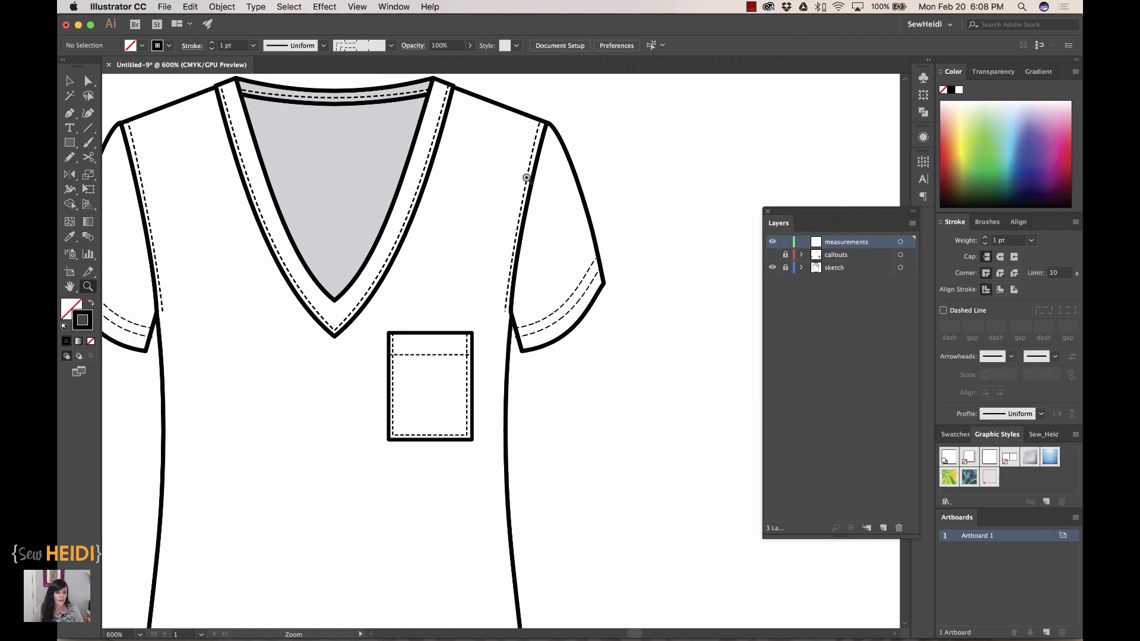
- Draw a red height bracket down the pocket's right side
click(948, 146)
key(super+equal)
key(p)
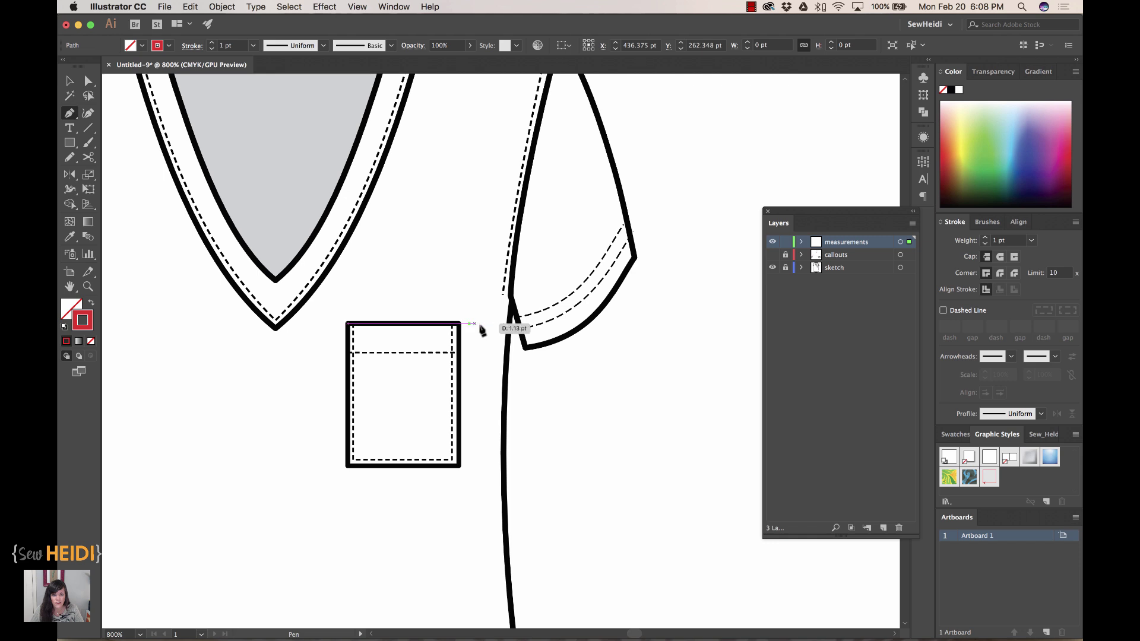
click(476, 324)
click(483, 466)
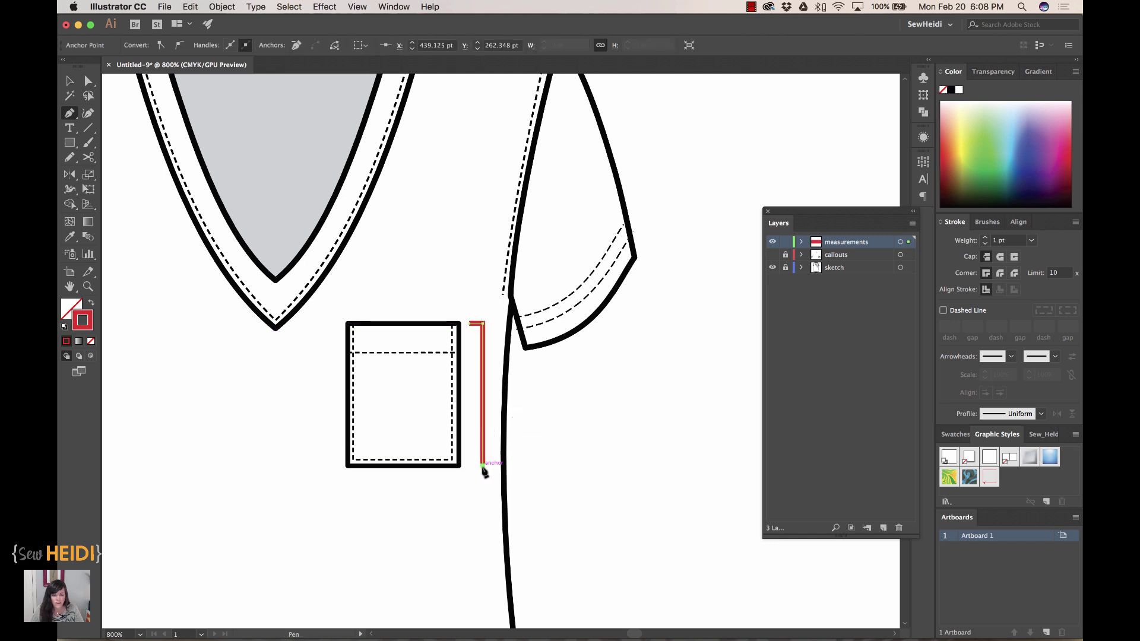
click(471, 466)
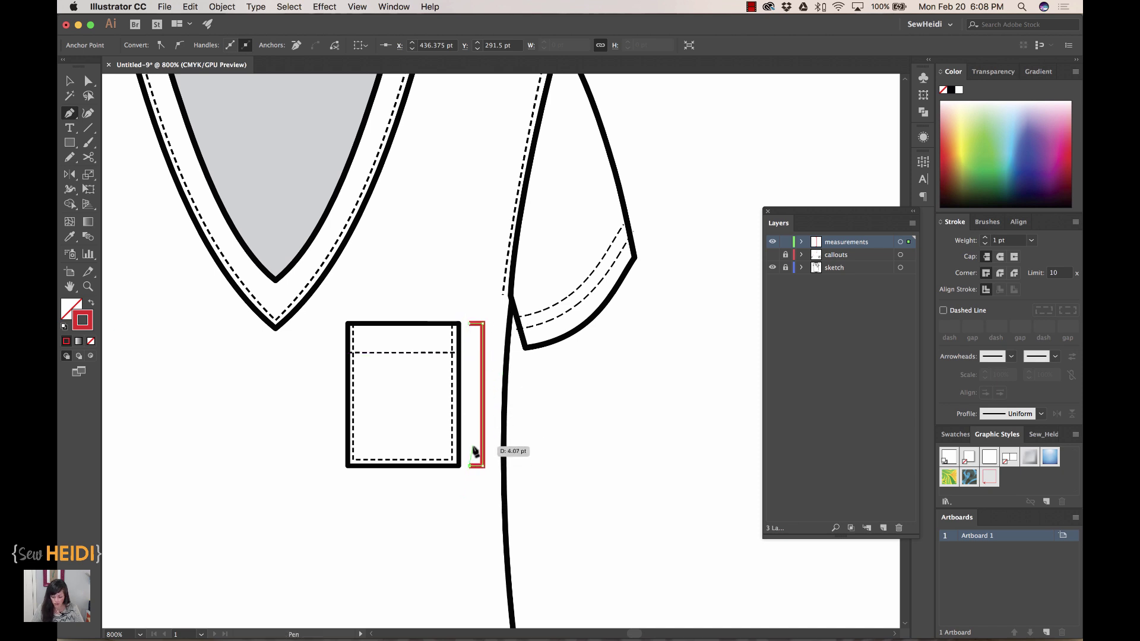
key(Escape)
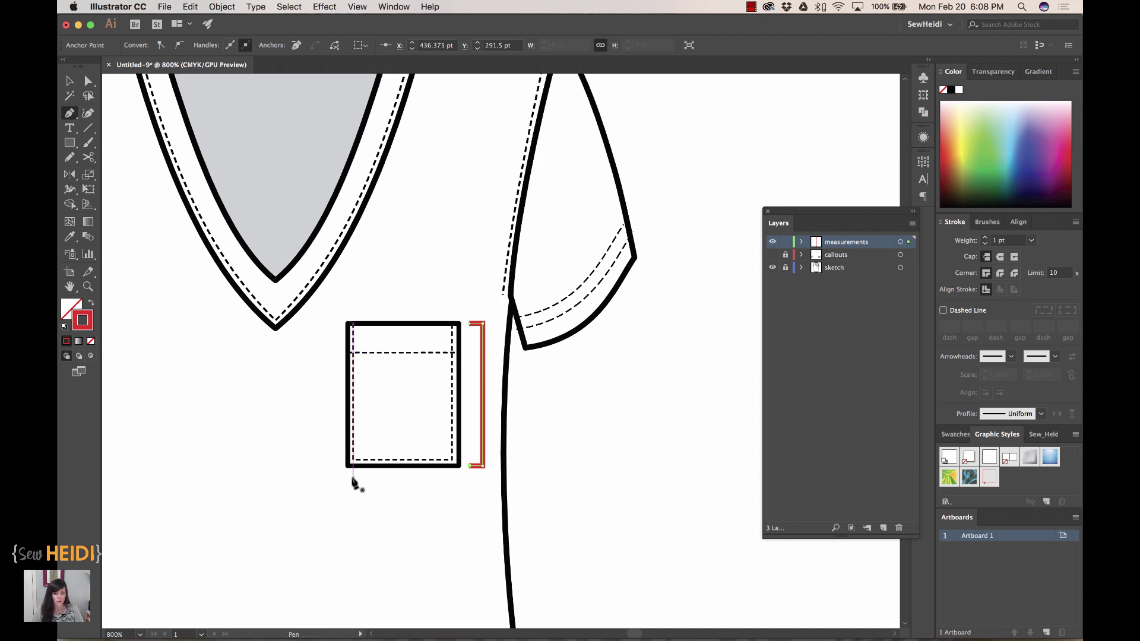
- Draw a red width bracket across beneath the pocket's bottom edge
click(348, 479)
click(348, 492)
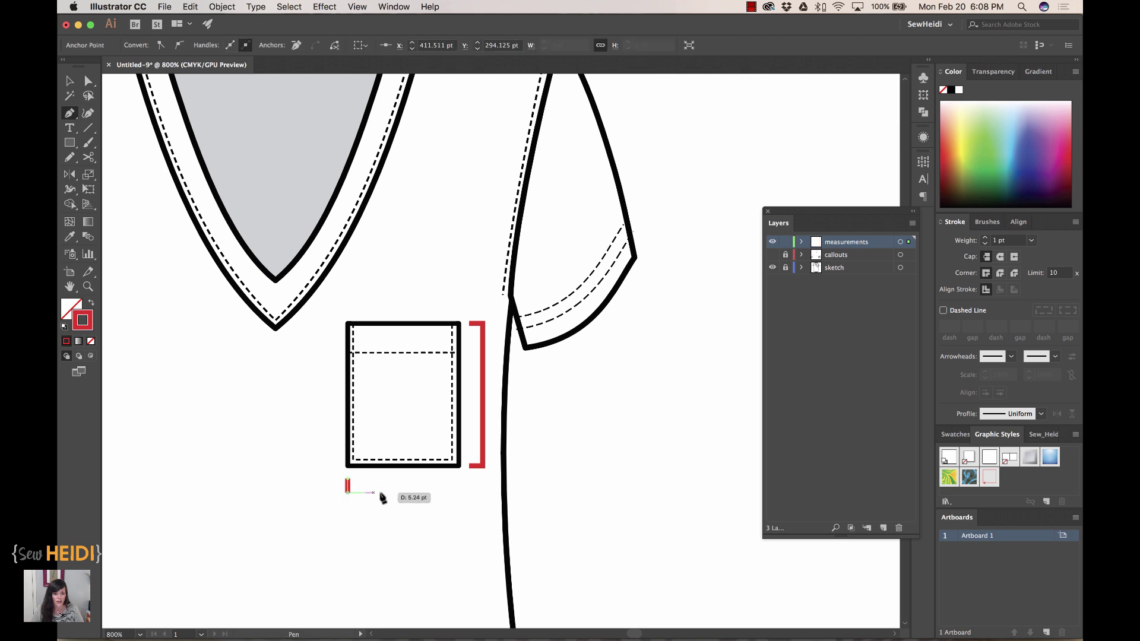
click(459, 491)
click(459, 478)
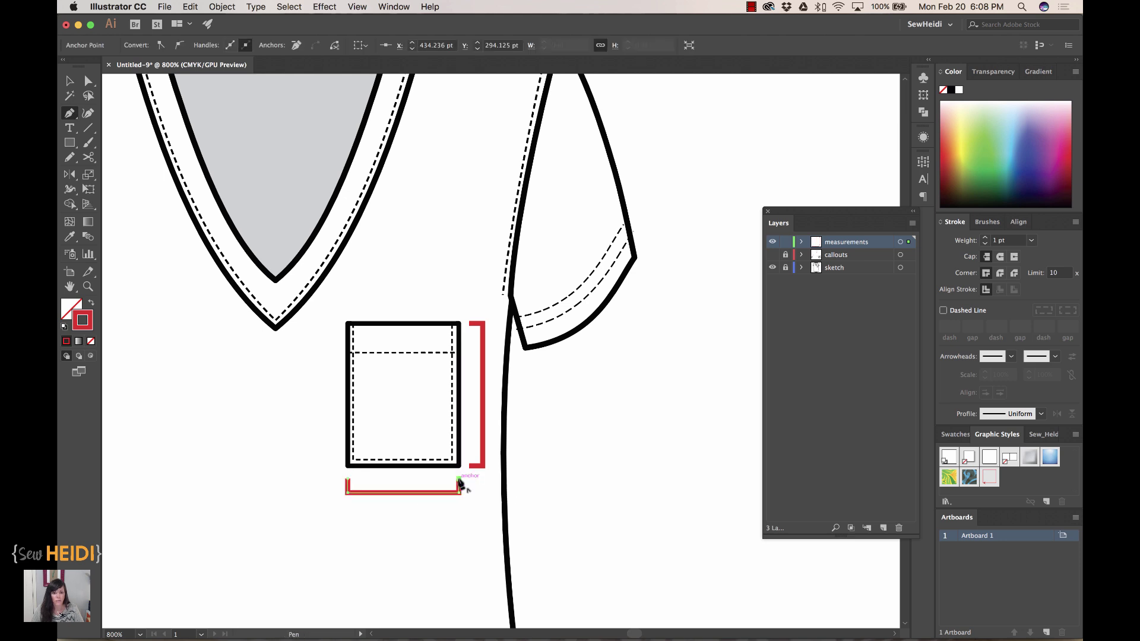
scroll(594, 520, down, 1)
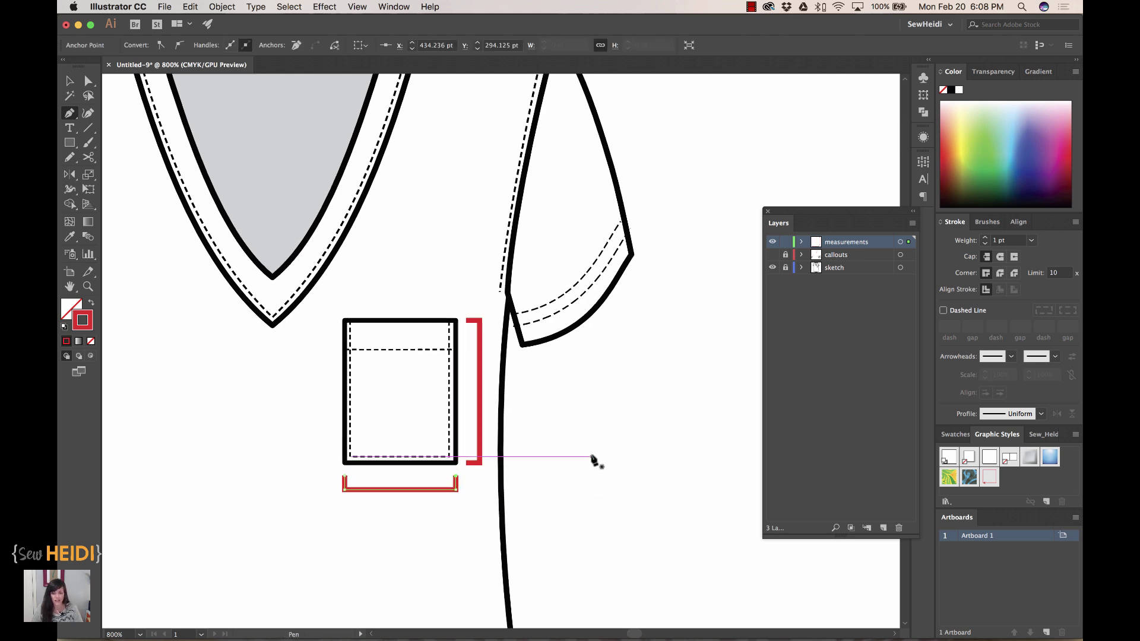
- Type the label 'A' and position it beside the pocket's height bracket
key(t)
click(568, 420)
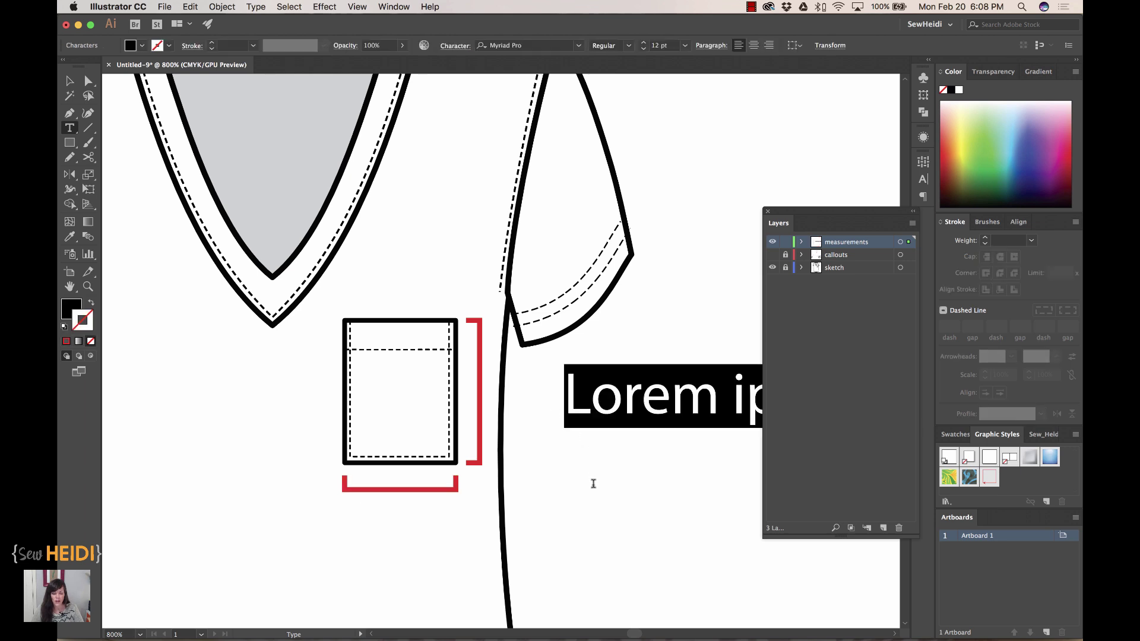
text(A)
key(Escape)
drag(587, 405, 404, 544)
- Change the copied label below the pocket to 'B' and zoom out to the whole shirt
double_click(402, 537)
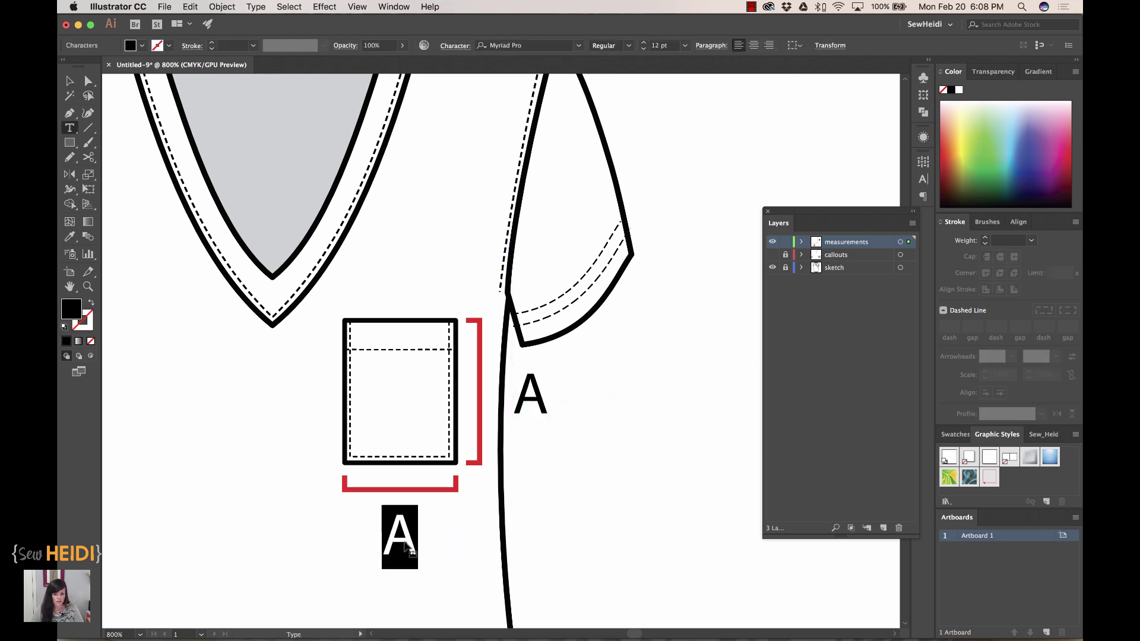
text(B)
key(Escape)
click(575, 565)
key(super+minus)
key(super+minus)
key(super+minus)
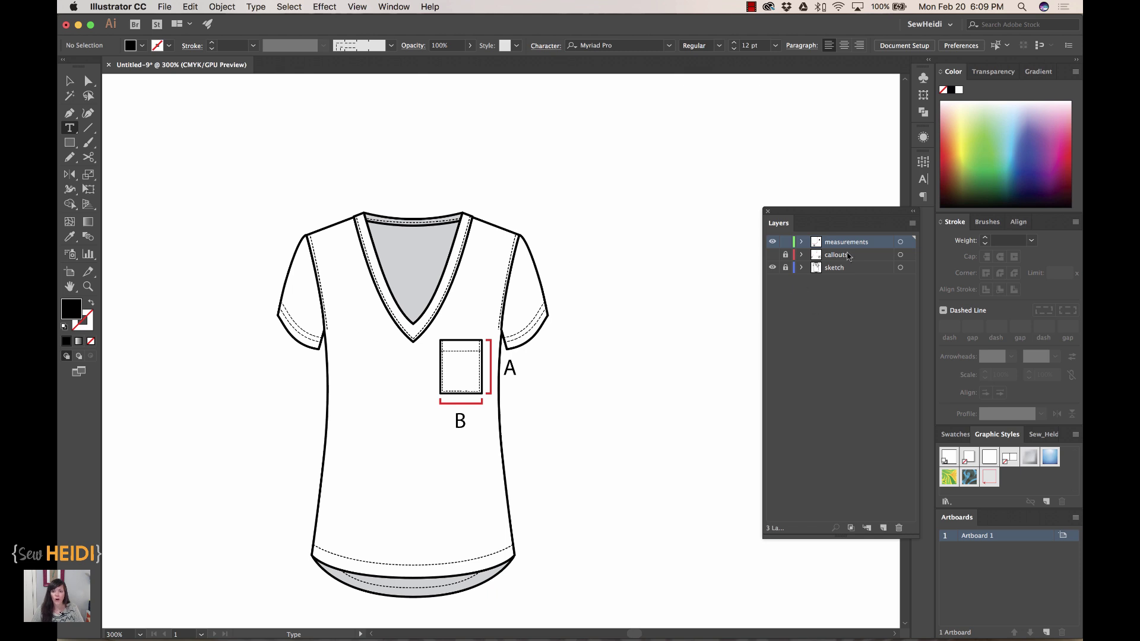
click(773, 256)
key(super+Tab)
scroll(477, 511, down, 5)
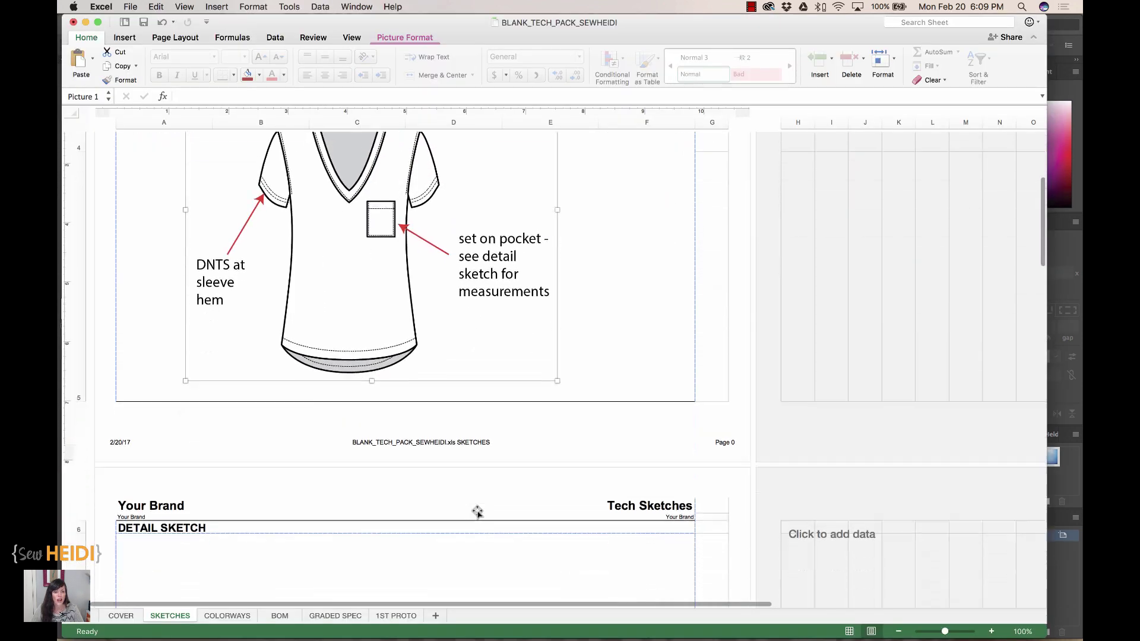
scroll(478, 512, down, 5)
scroll(223, 562, up, 1)
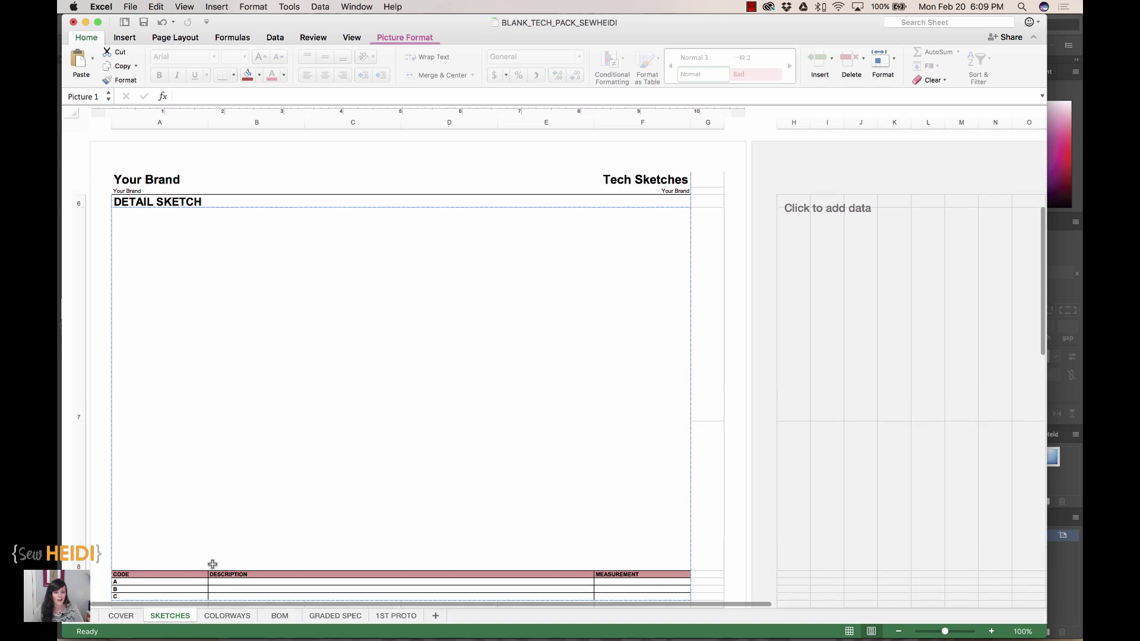
click(615, 581)
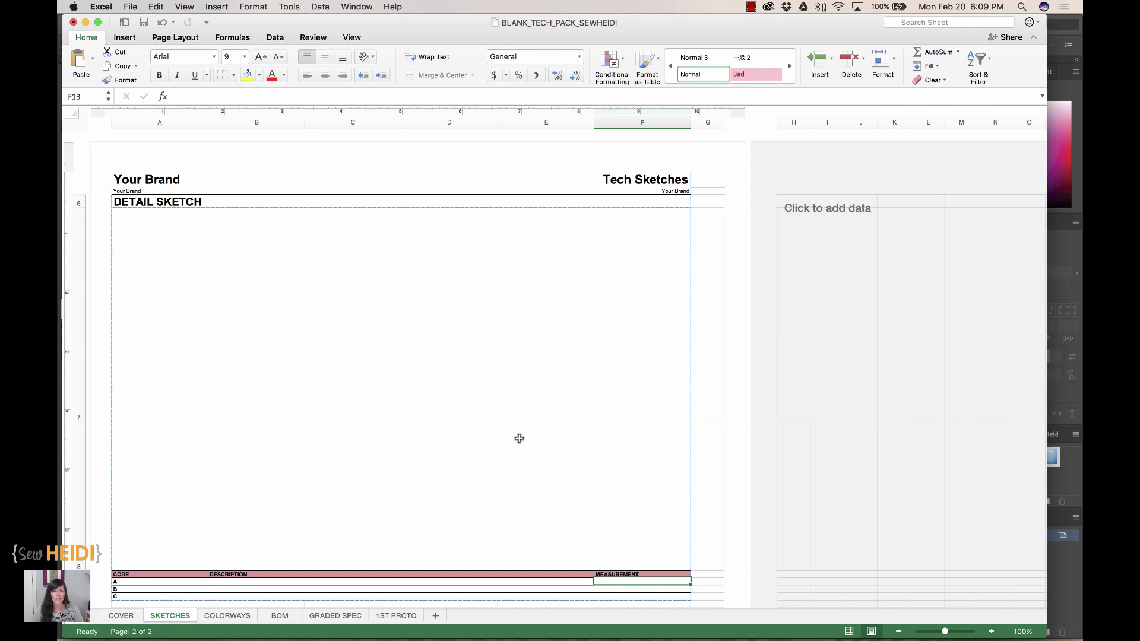
key(super+Tab)
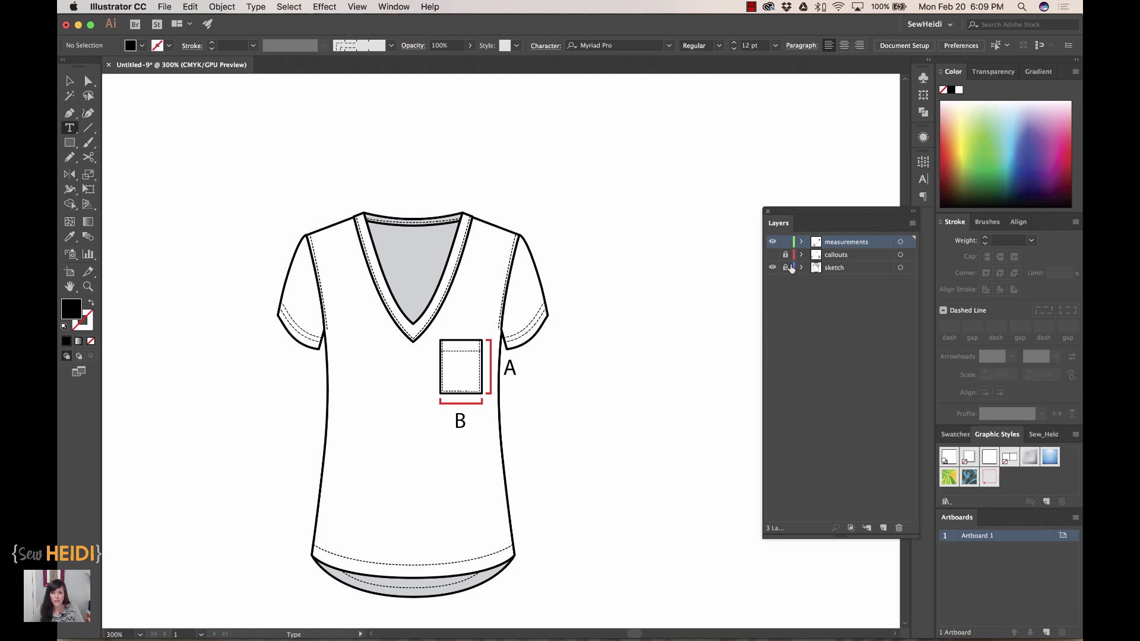
- Hide and lock the measurements layer and add a new layer on top
click(785, 242)
click(772, 241)
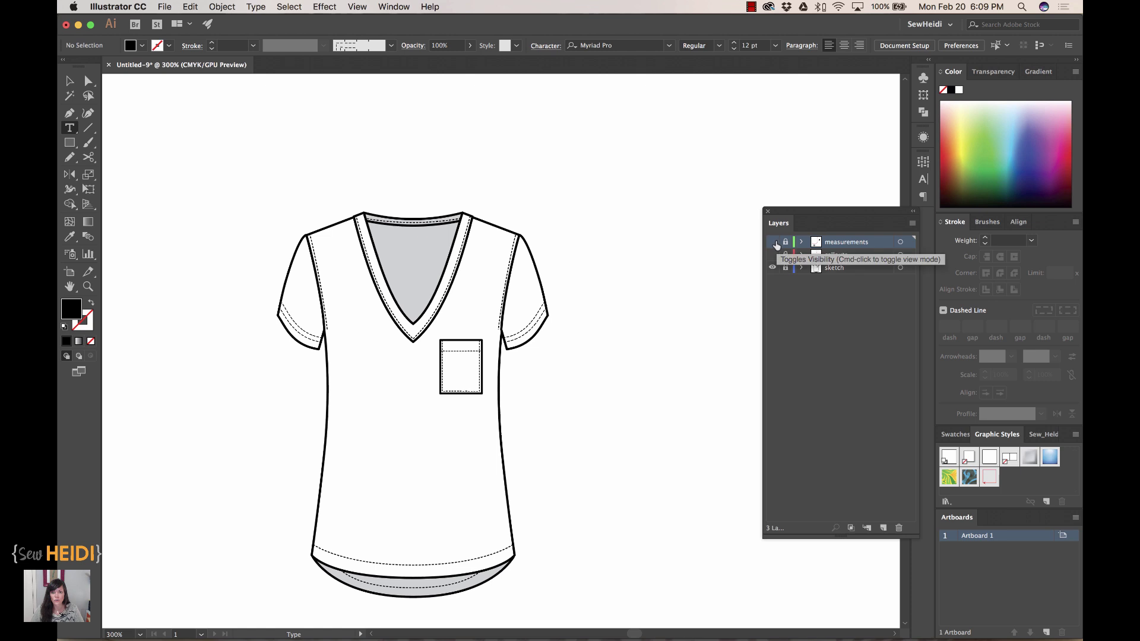
click(883, 527)
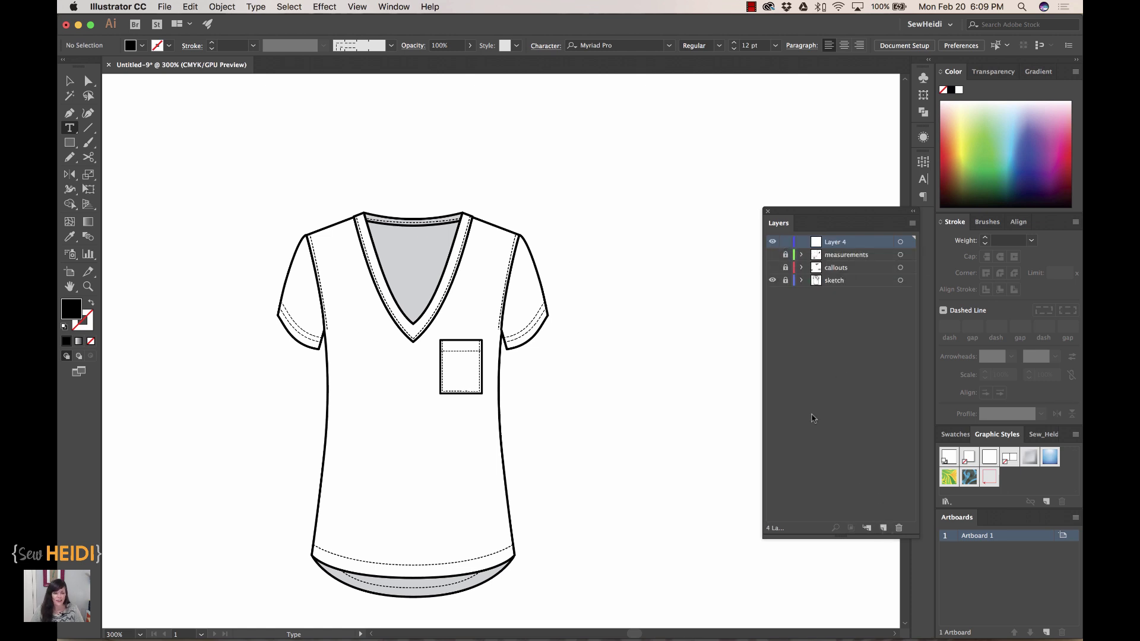
- Copy the shirt drawing from the sketch layer, hide and lock sketch, then activate Layer 4
click(846, 285)
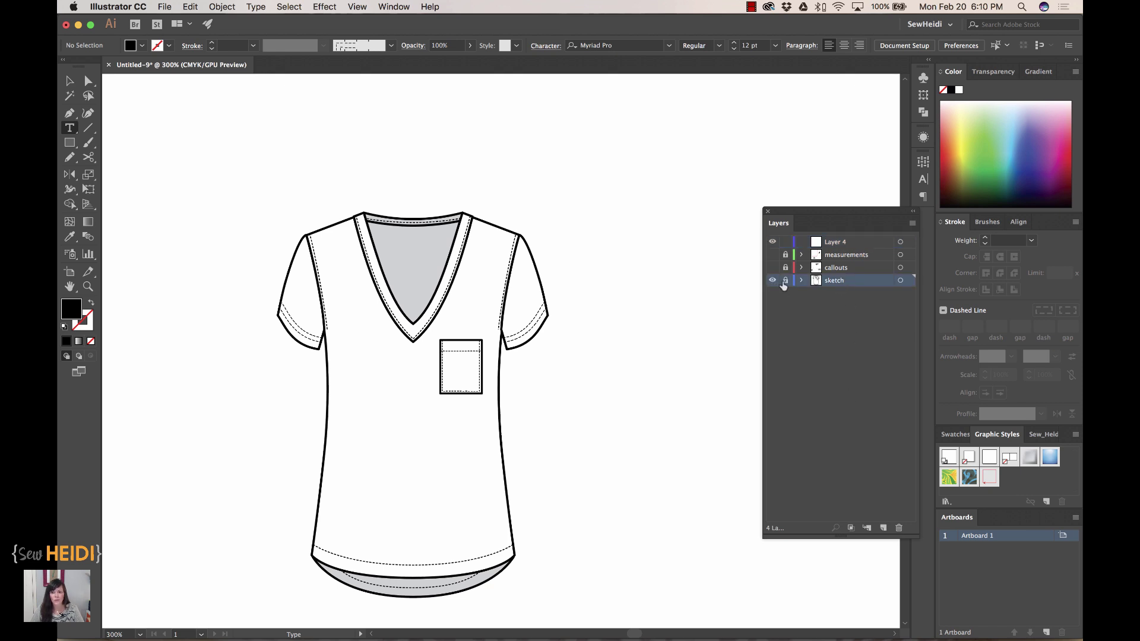
click(70, 81)
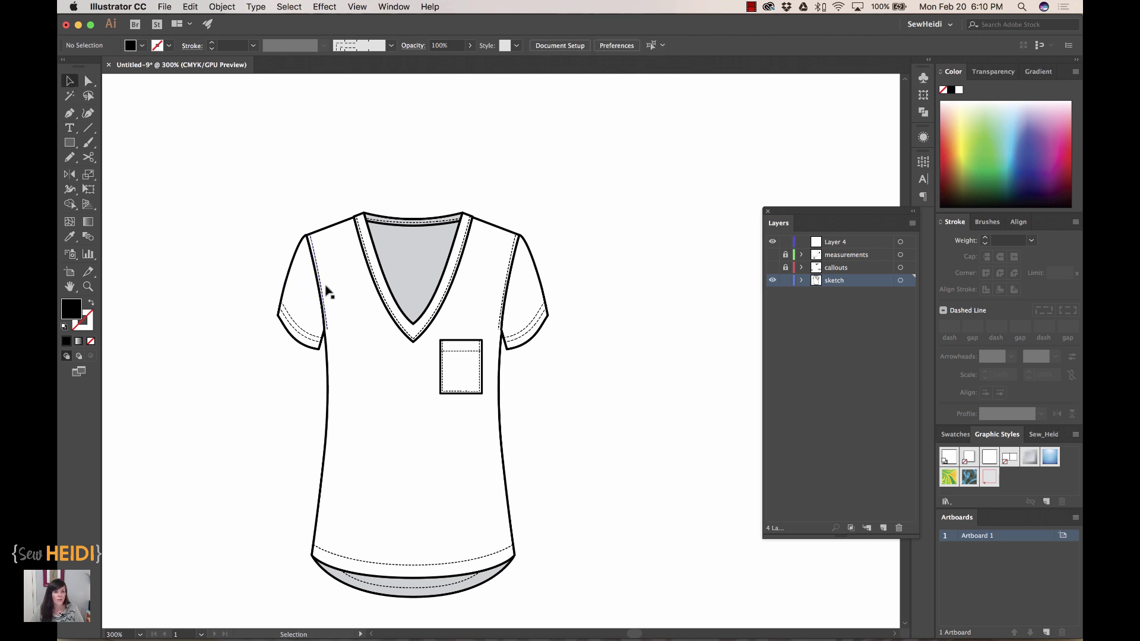
click(375, 281)
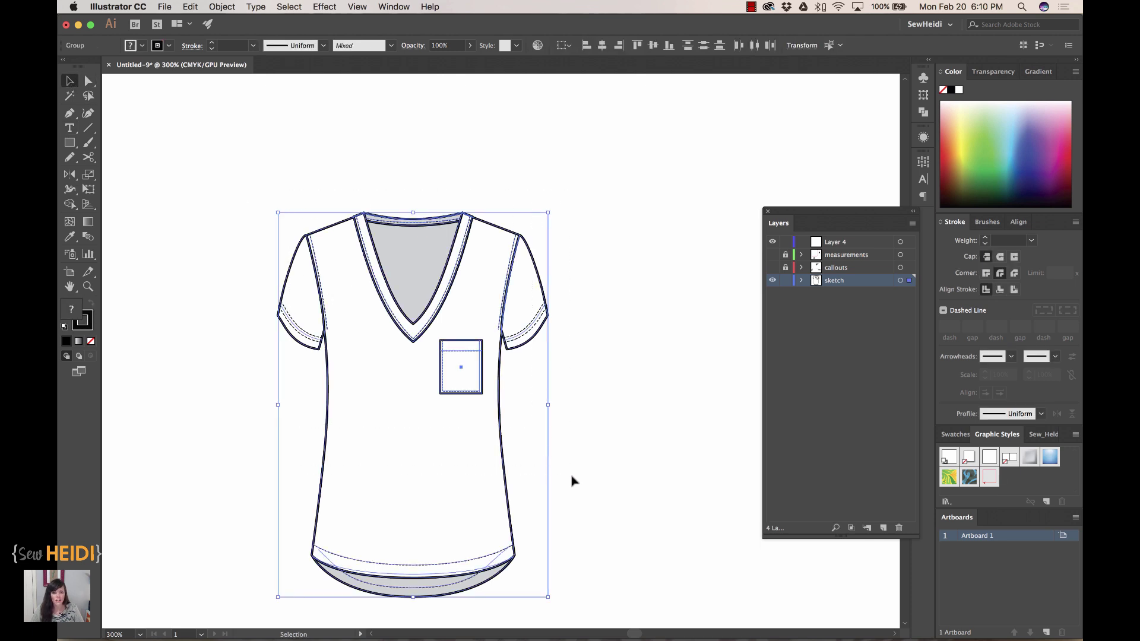
key(a)
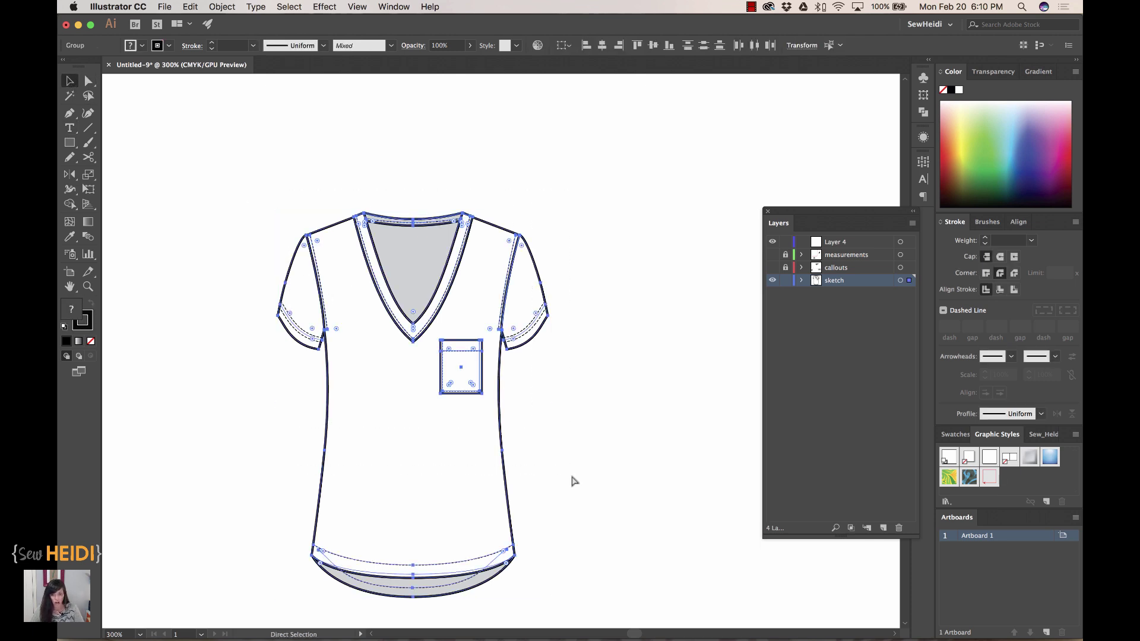
key(v)
click(772, 280)
click(785, 281)
click(848, 243)
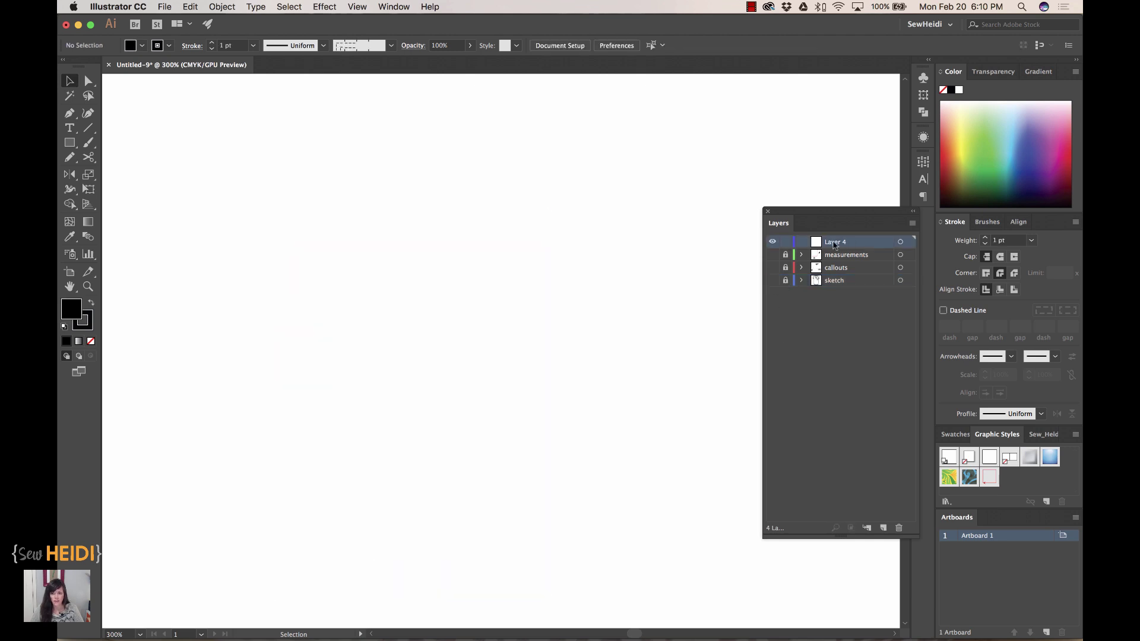
- Rename Layer 4 to 'colorways', paste the shirt into it and add a second copy to the right
double_click(834, 242)
text(colorways)
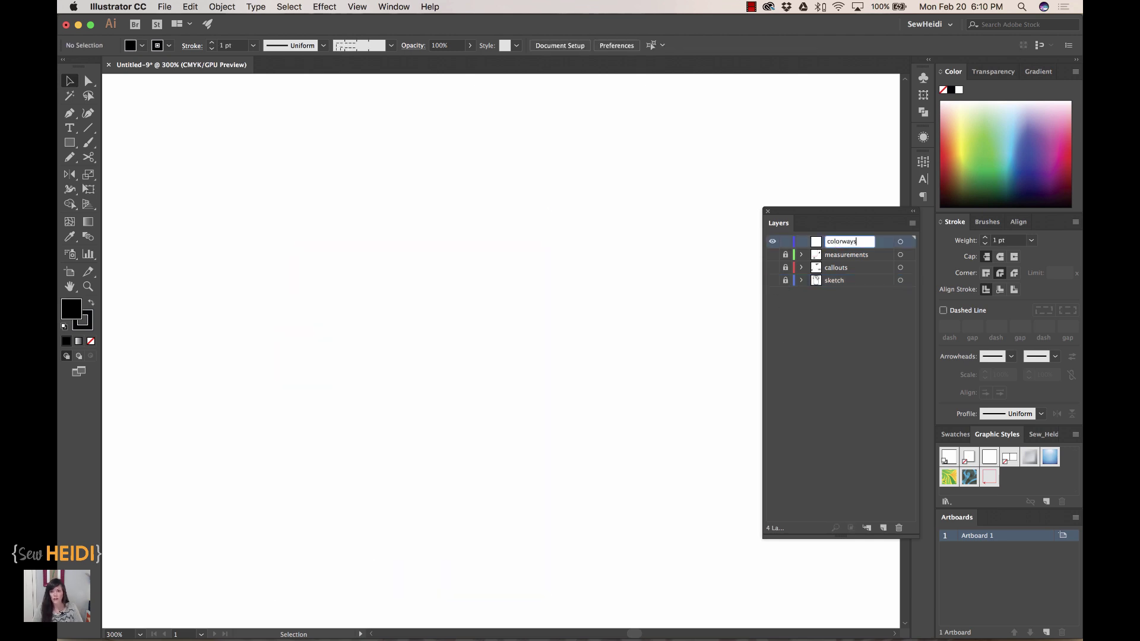
key(Return)
key(super+minus)
key(super+v)
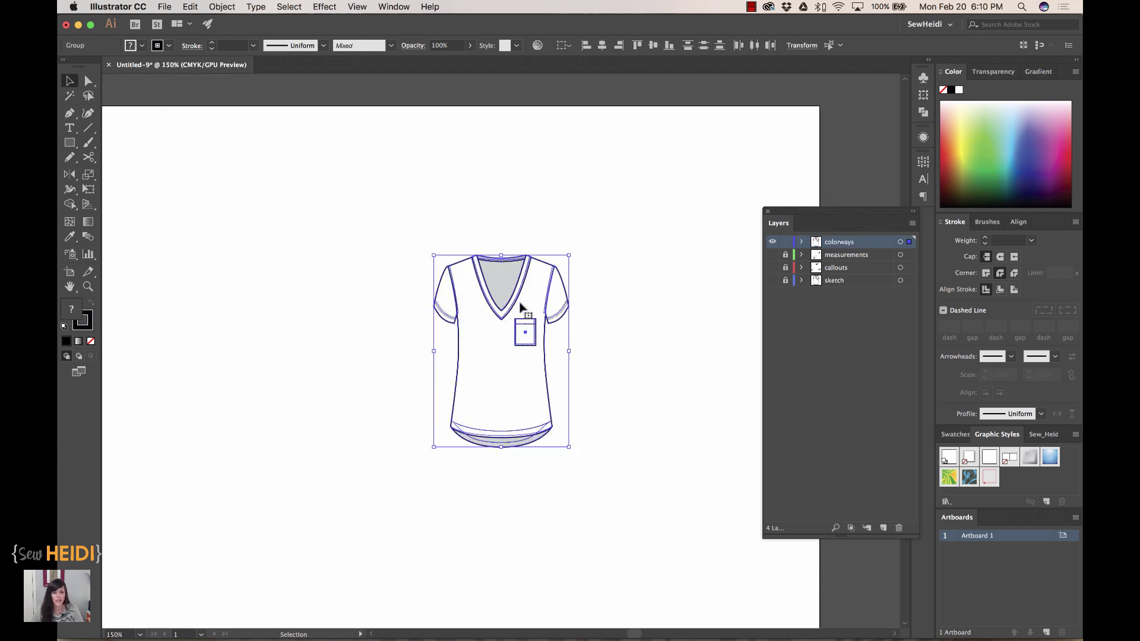
drag(518, 305, 522, 337)
click(623, 328)
- Fill the left shirt's body and sleeve outlines and its pocket with light green
key(a)
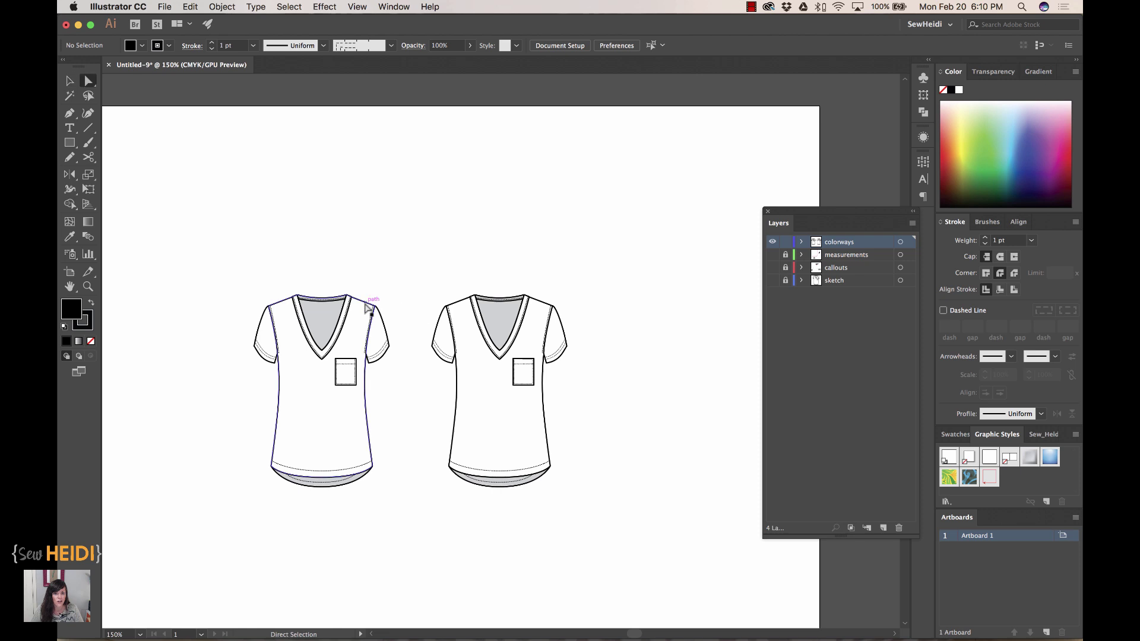
click(367, 306)
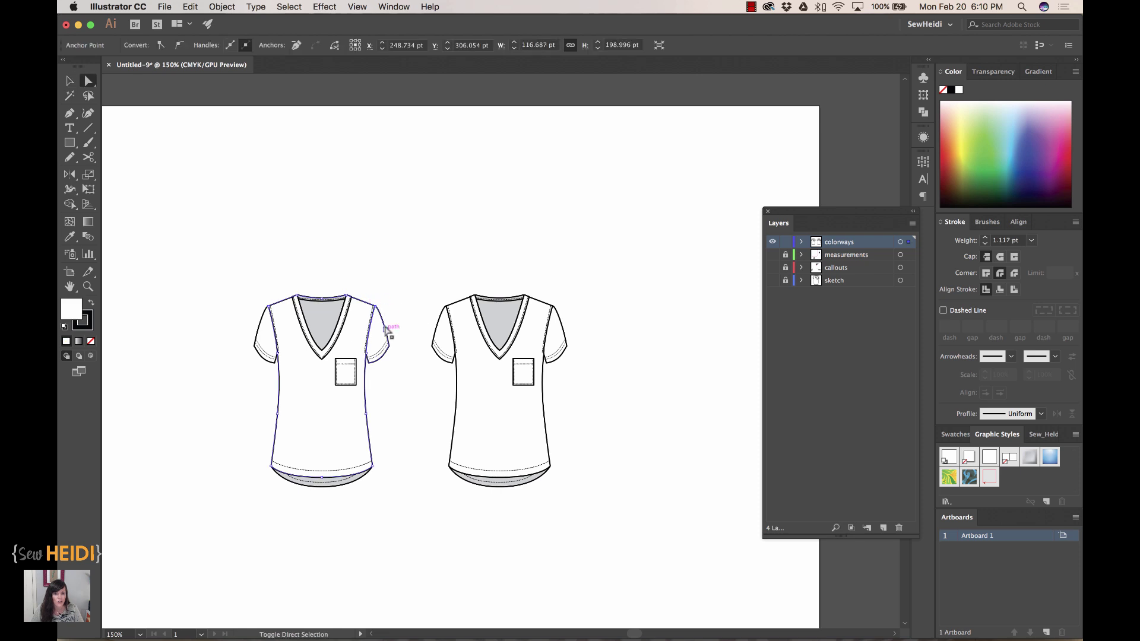
key(super+space)
drag(190, 254, 465, 514)
shift+click(375, 263)
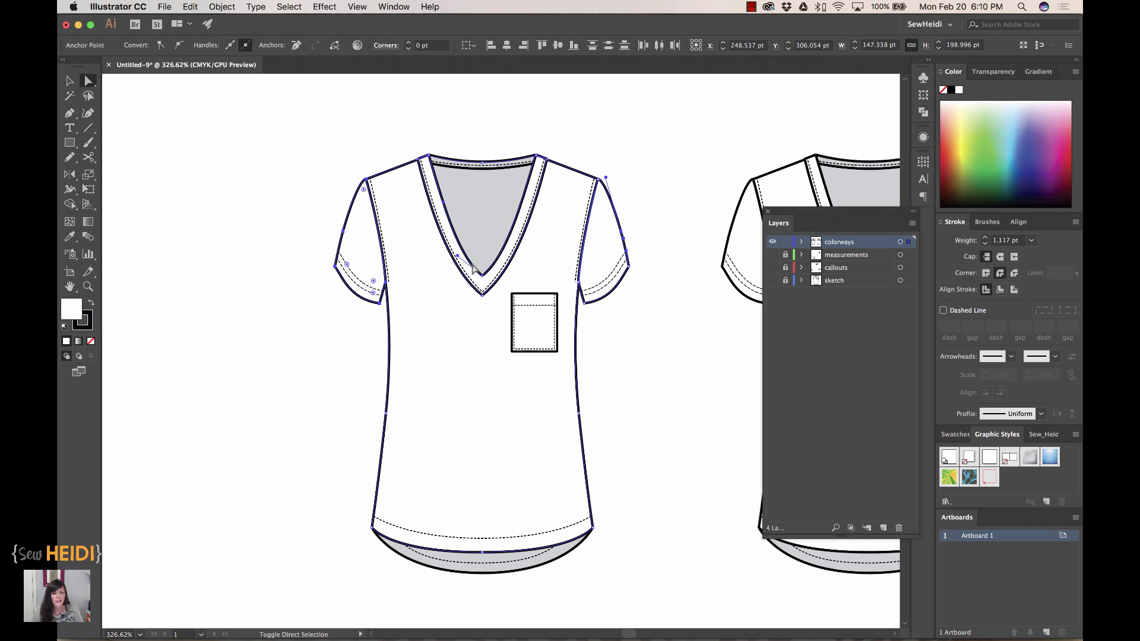
click(978, 142)
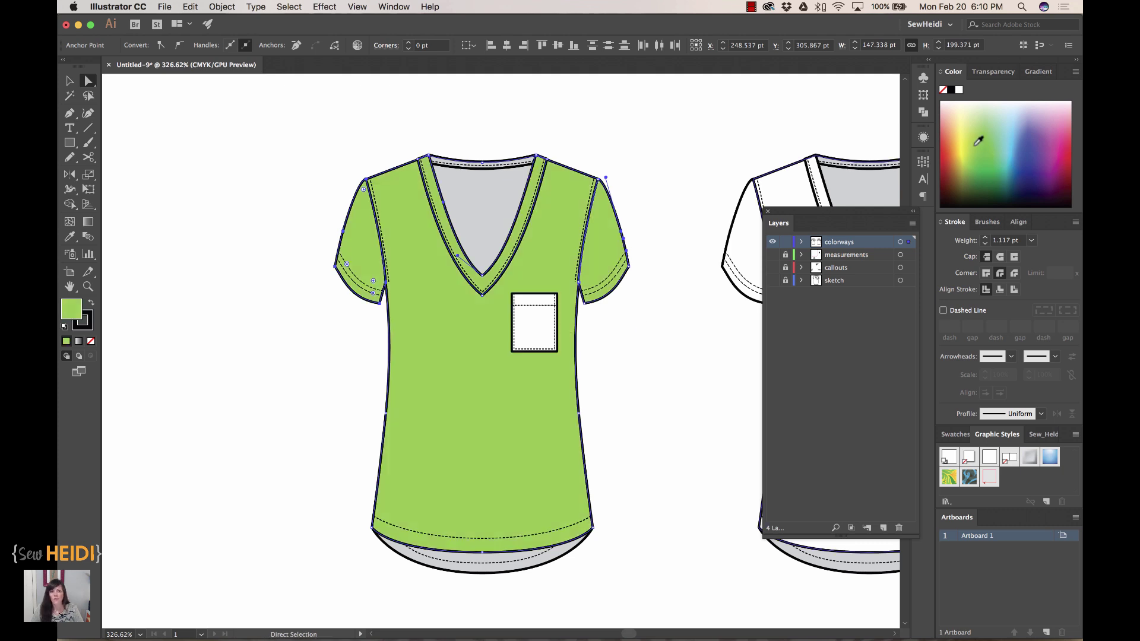
click(532, 320)
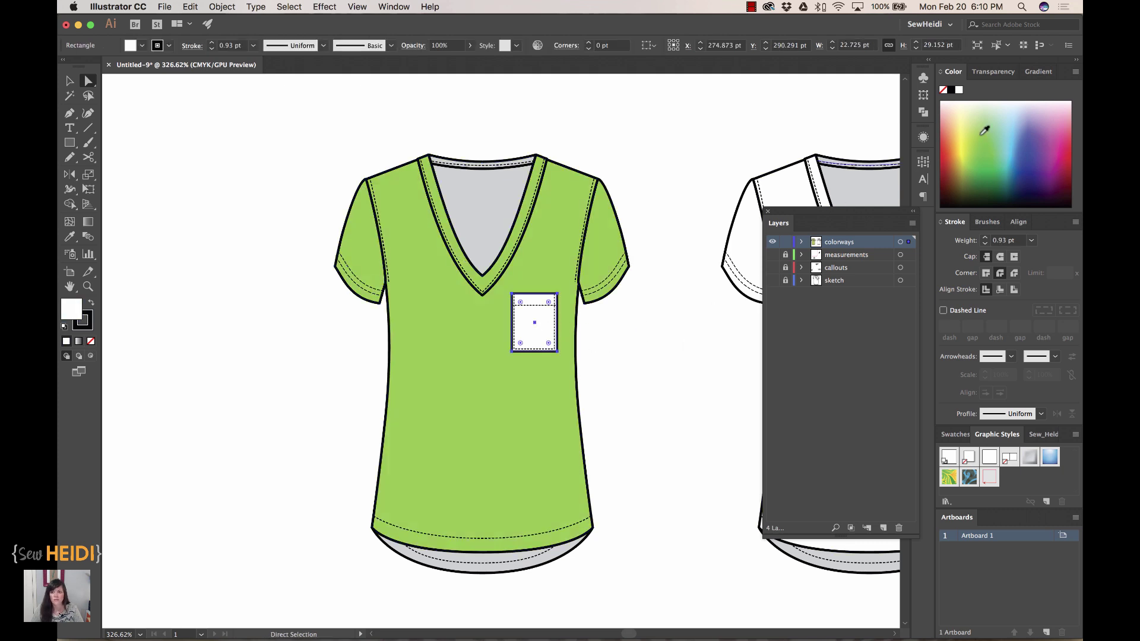
click(987, 129)
- Give the neckline and hem lining the body green, then darken it in the Color Picker
scroll(701, 377, right, 2)
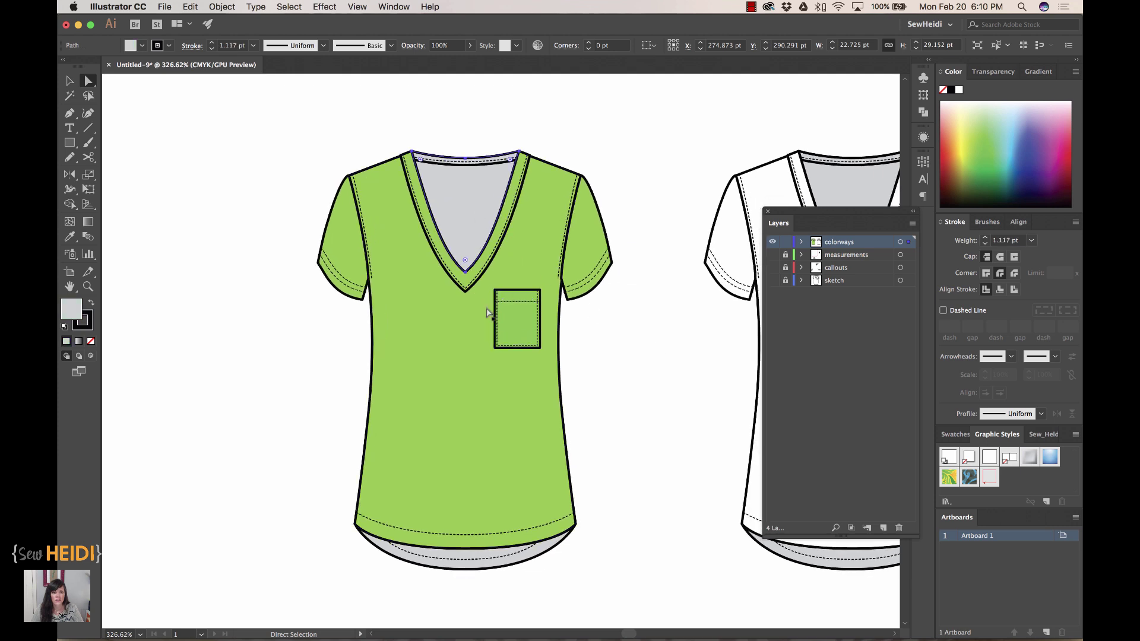
click(485, 568)
alt+click(476, 570)
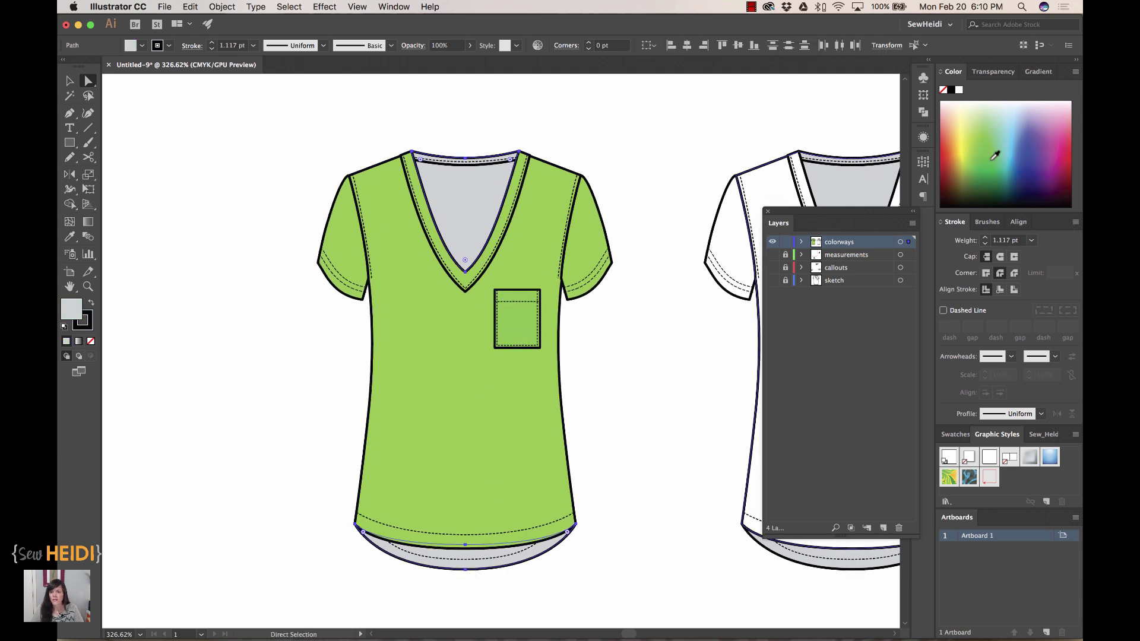
key(i)
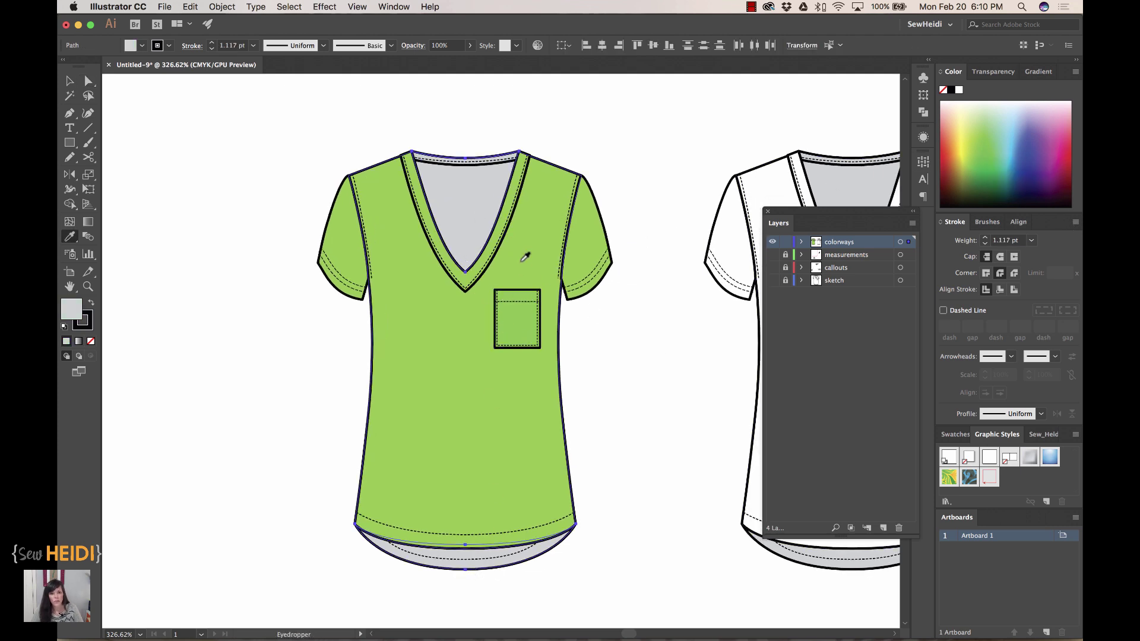
click(524, 256)
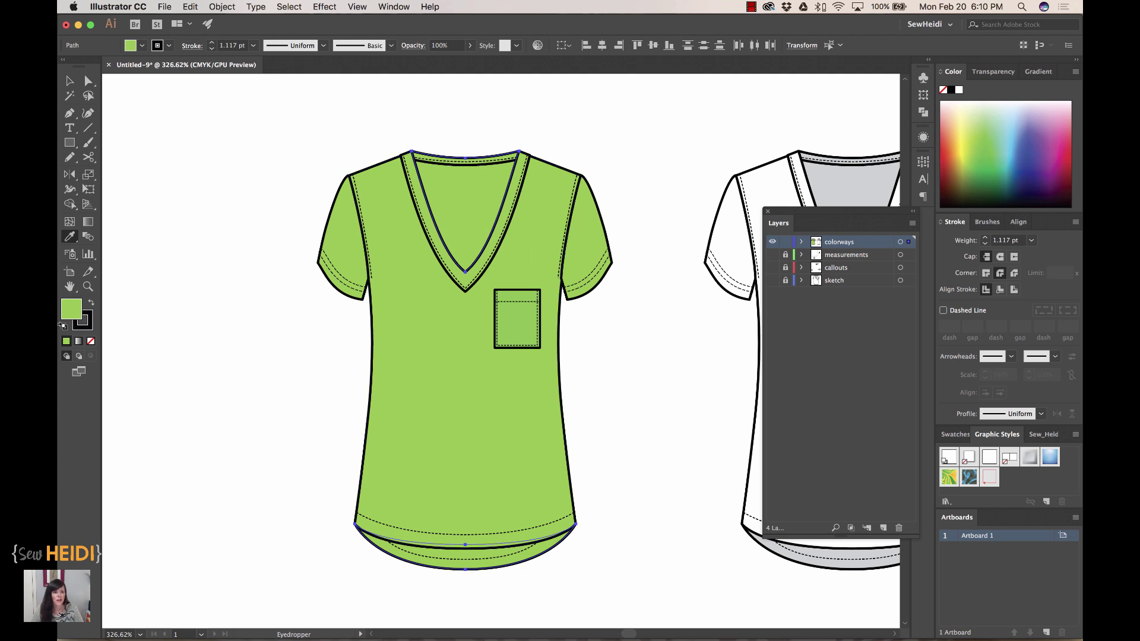
double_click(68, 318)
drag(689, 348, 693, 362)
text(\)
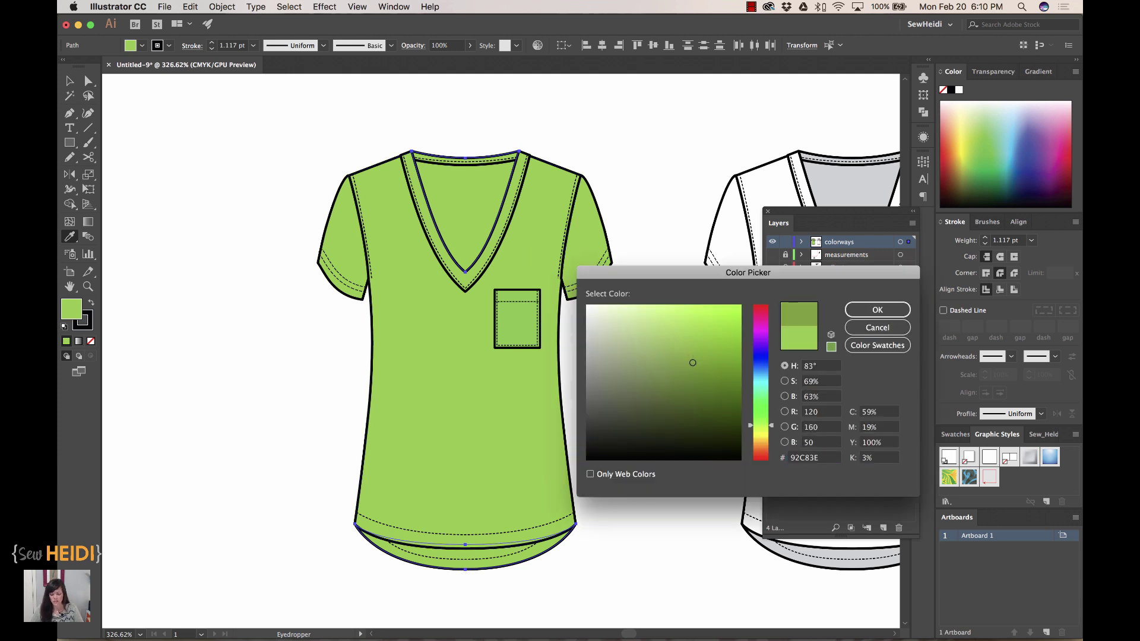
key(Return)
key(super+shift+a)
- Delete the white uncoloured shirt on the right
scroll(594, 410, right, 5)
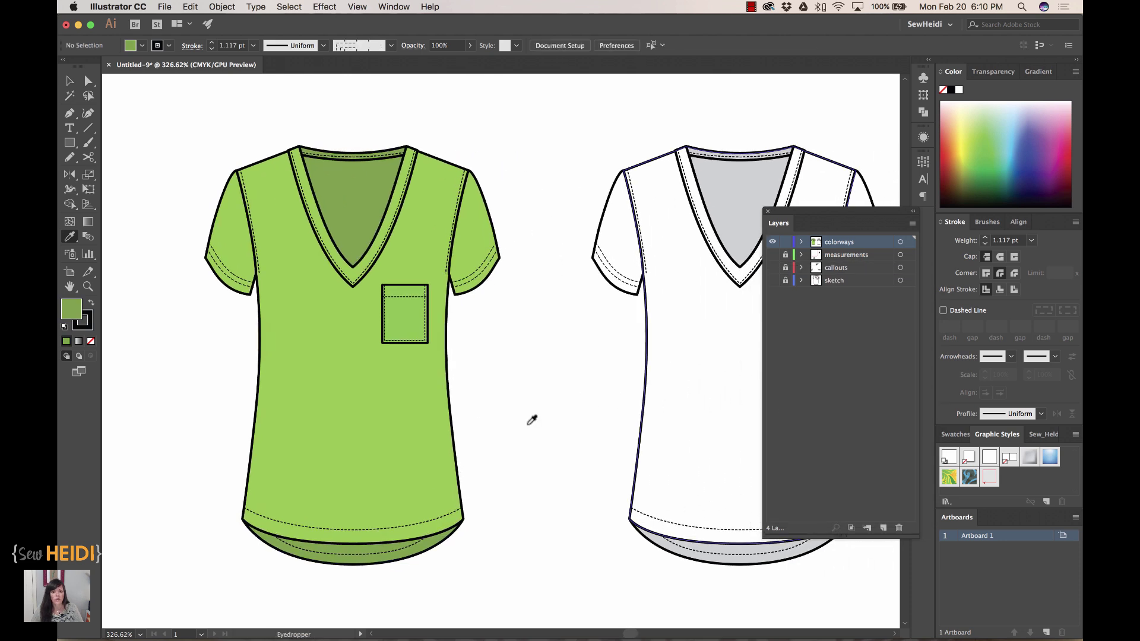
super+click(401, 324)
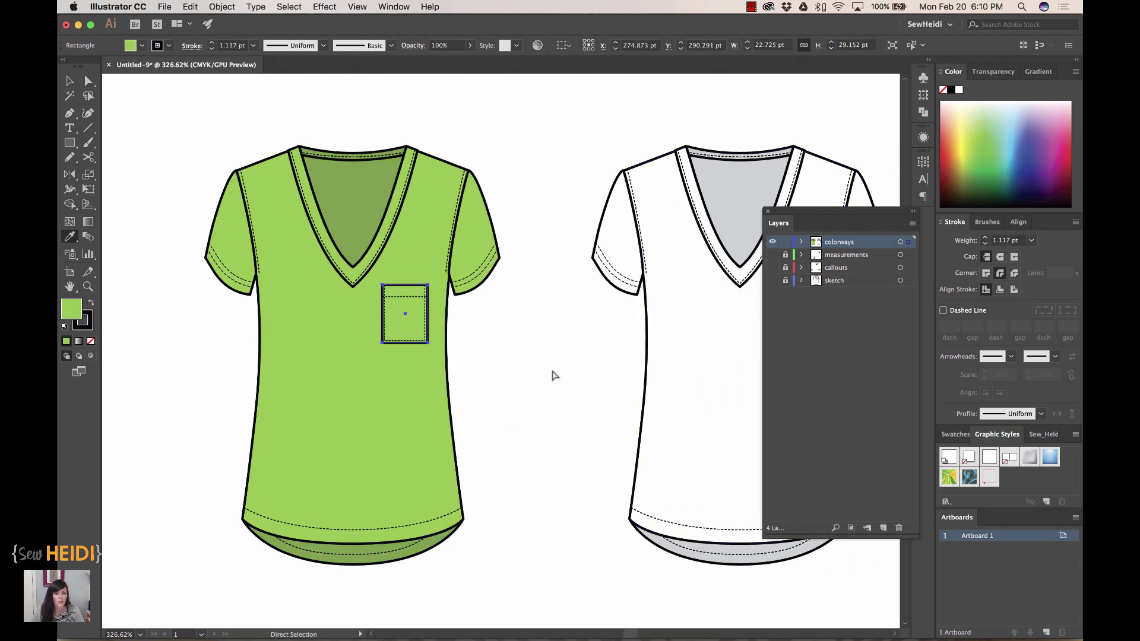
key(super+shift+a)
key(v)
drag(614, 164, 854, 438)
key(Delete)
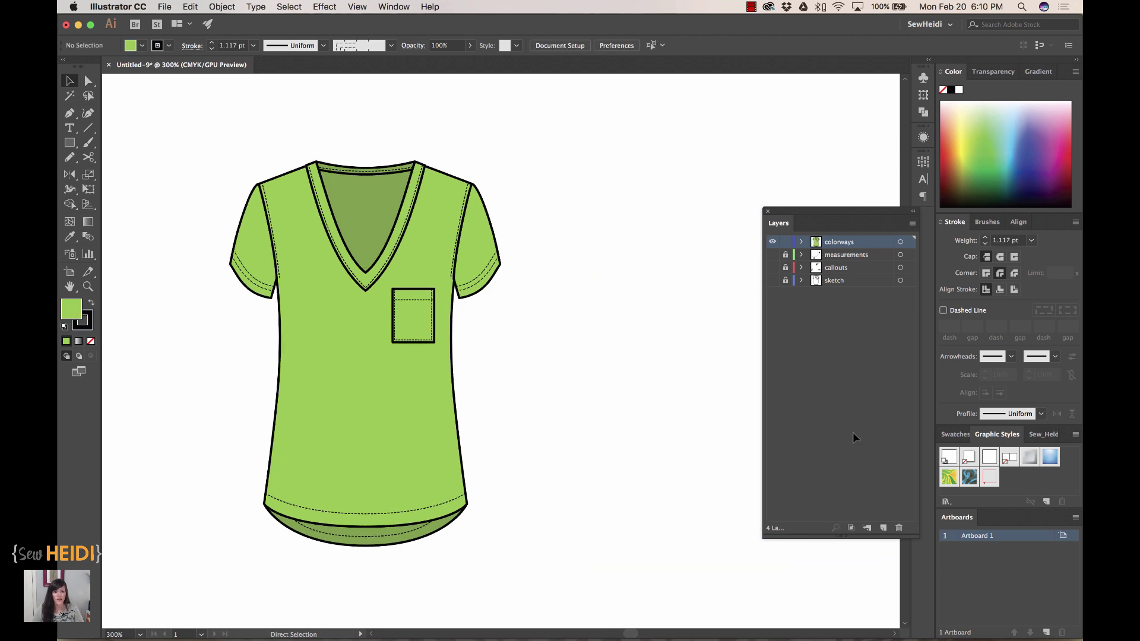
- Zoom out to 200% and select the whole green shirt
key(super+minus)
scroll(448, 324, right, 5)
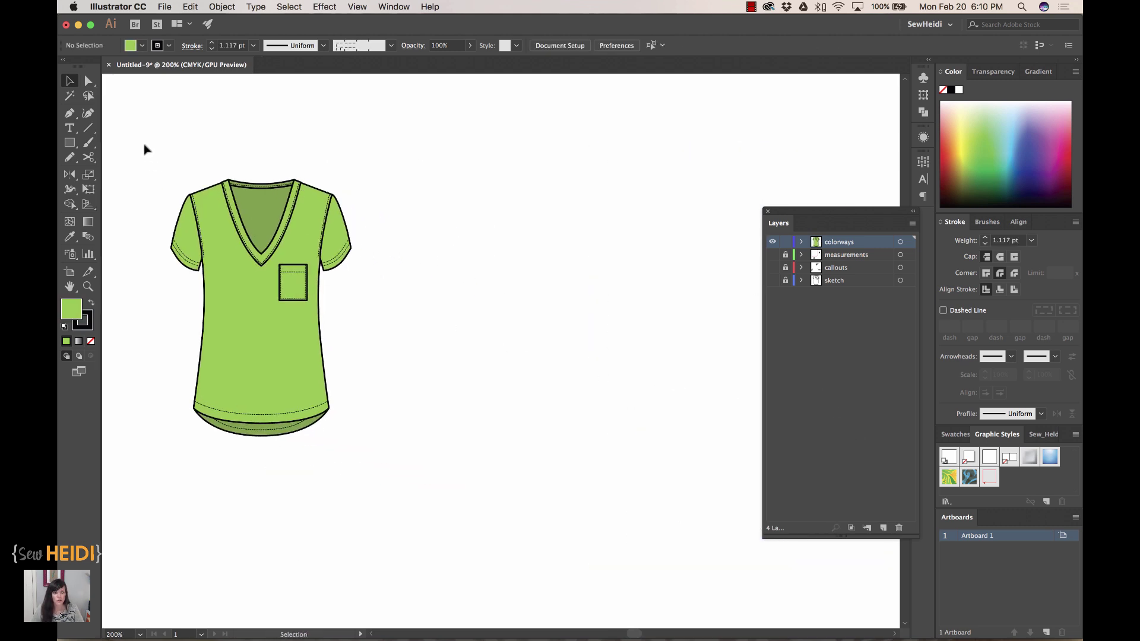
drag(144, 145, 412, 471)
- Duplicate the green shirt to the right and recolour its main green to teal via Recolor Artwork
drag(263, 263, 485, 263)
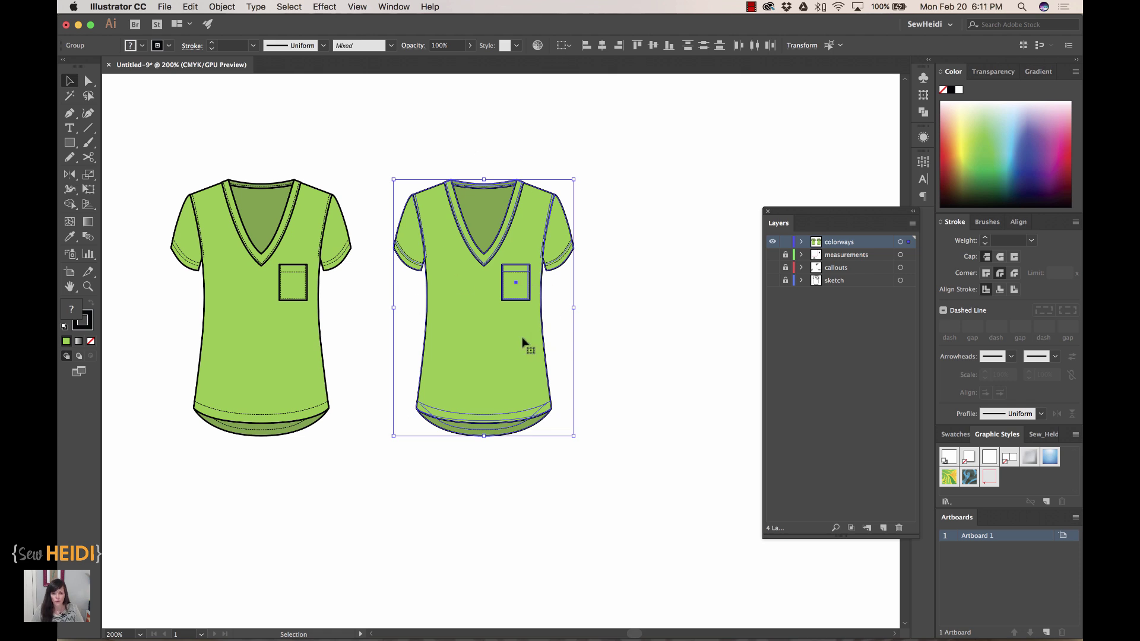
scroll(583, 343, right, 1)
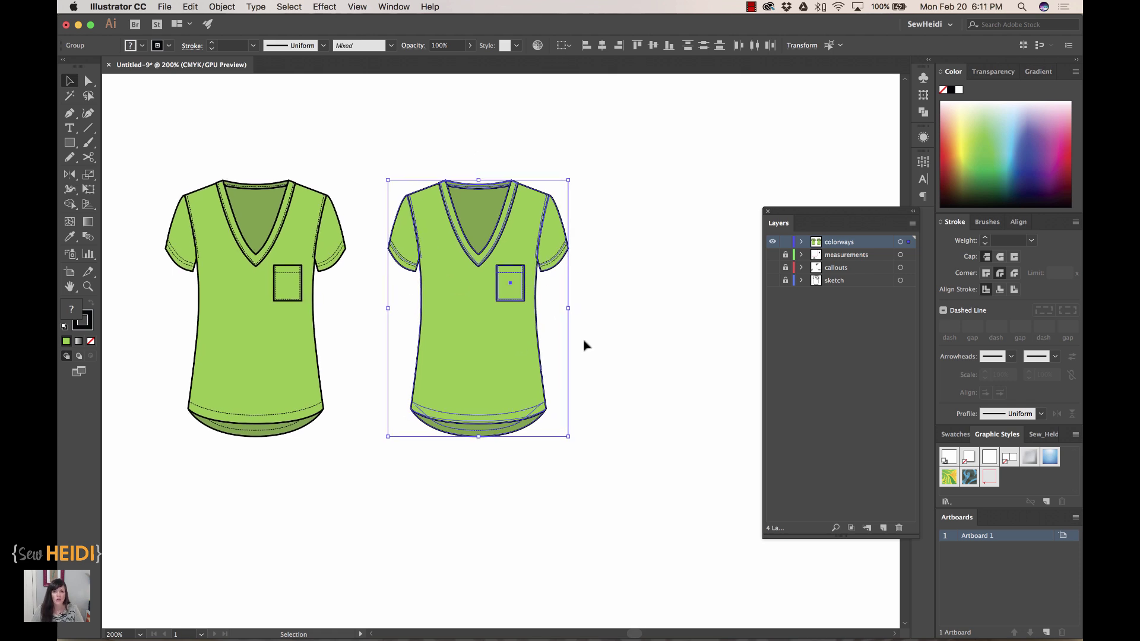
click(191, 7)
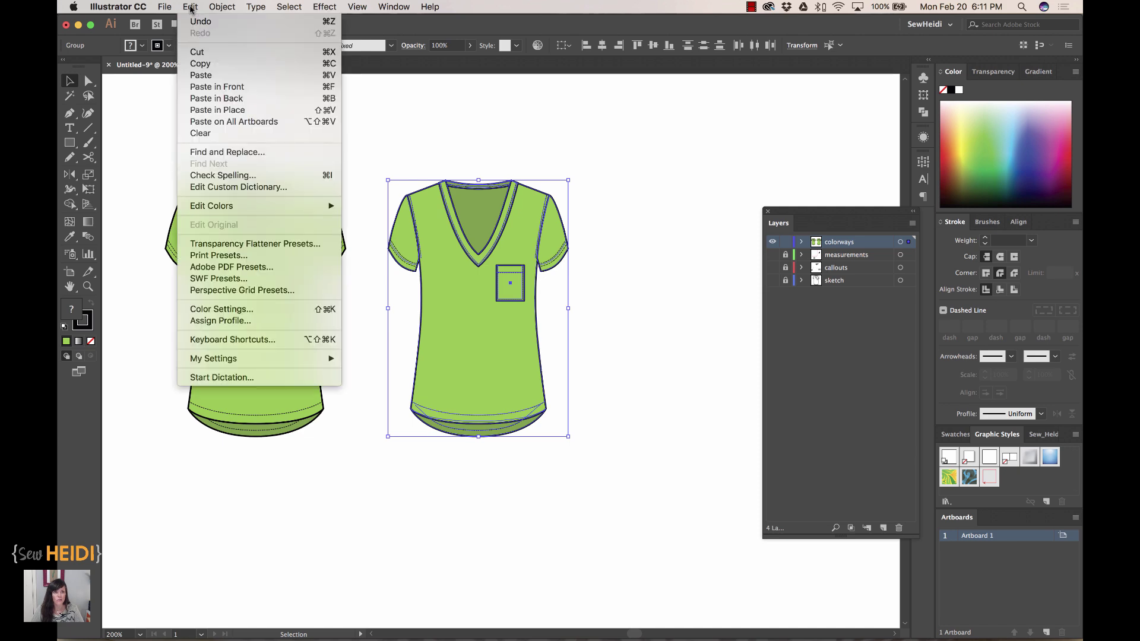
mouse_move(213, 208)
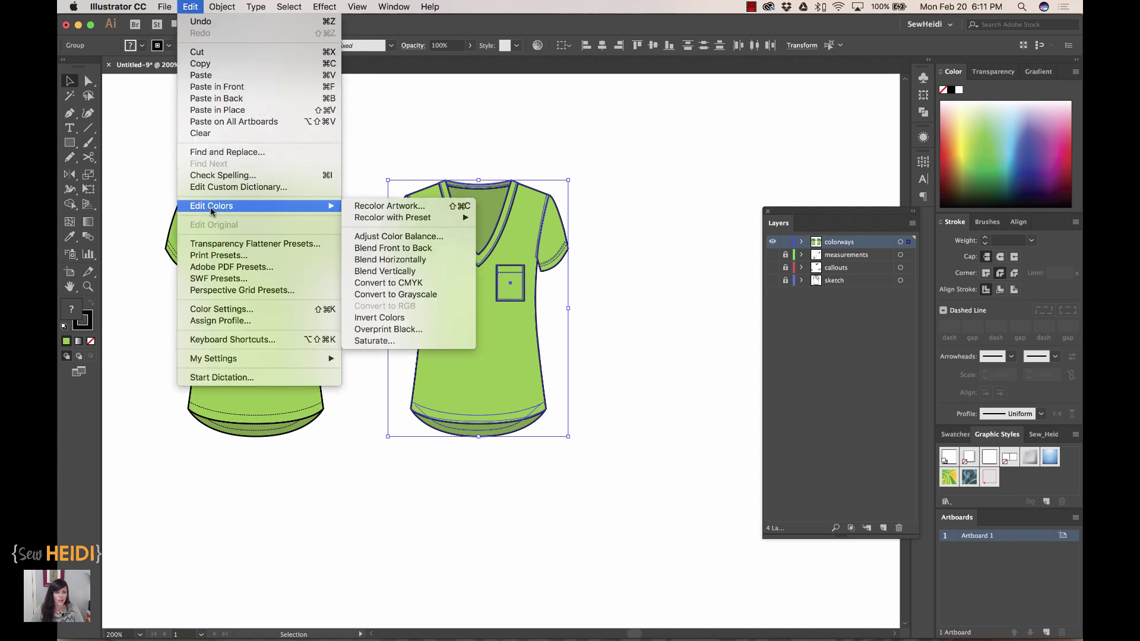
click(376, 207)
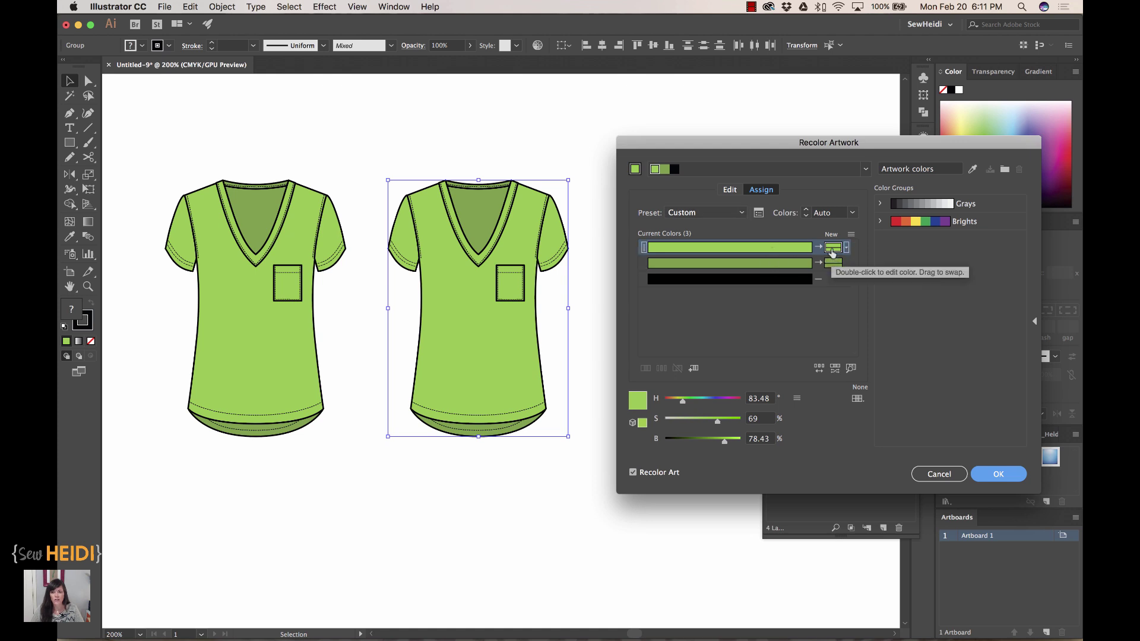
double_click(833, 248)
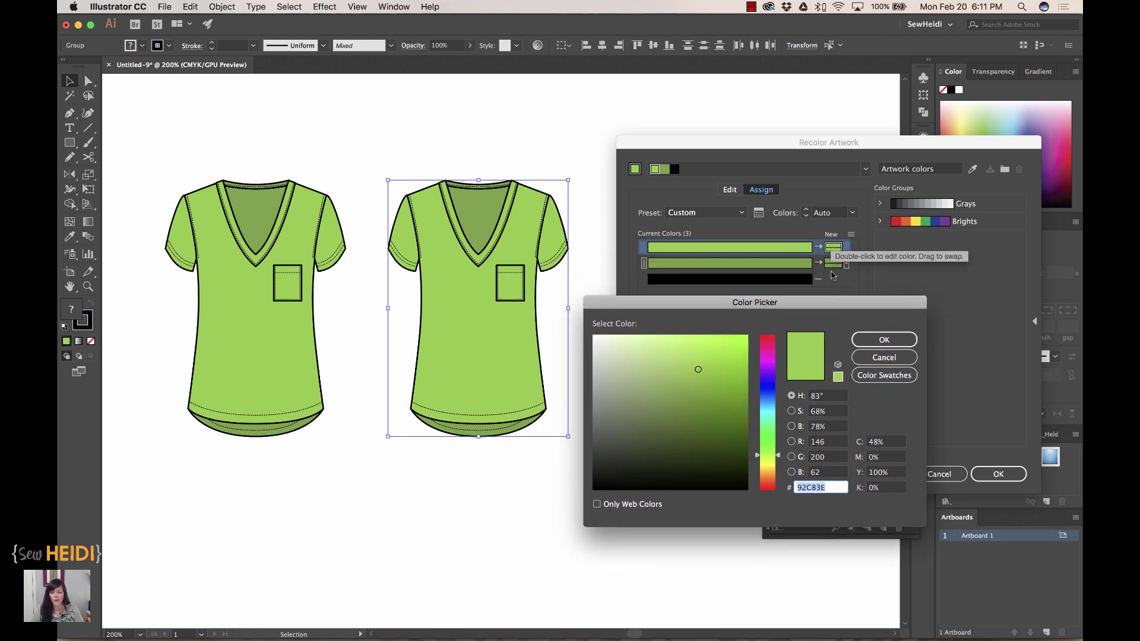
click(764, 412)
drag(765, 413, 764, 416)
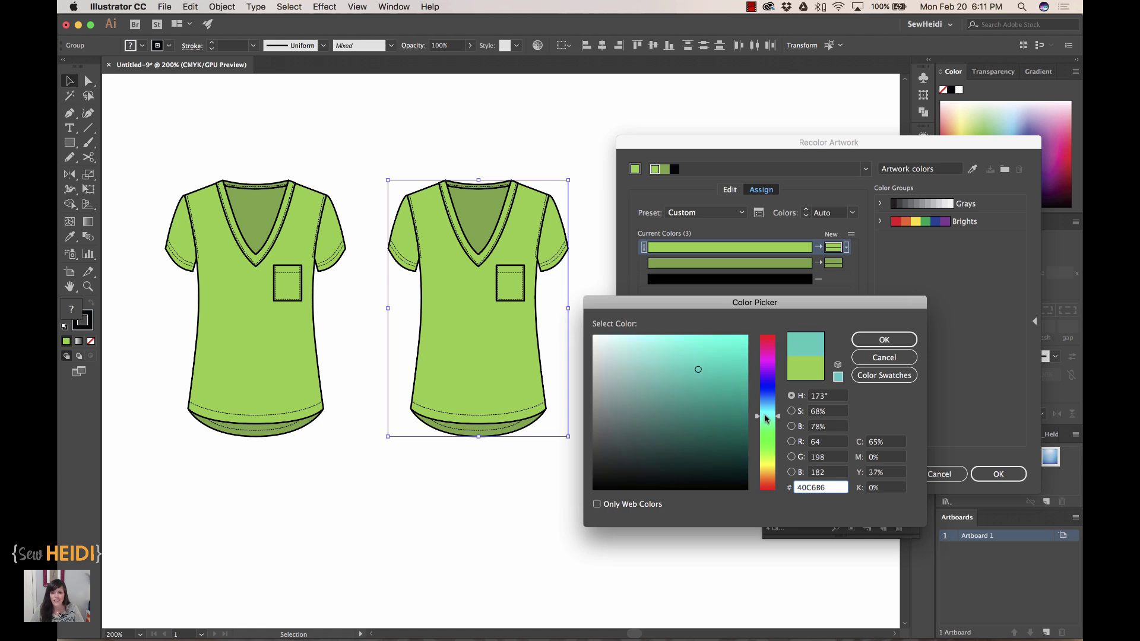
click(869, 344)
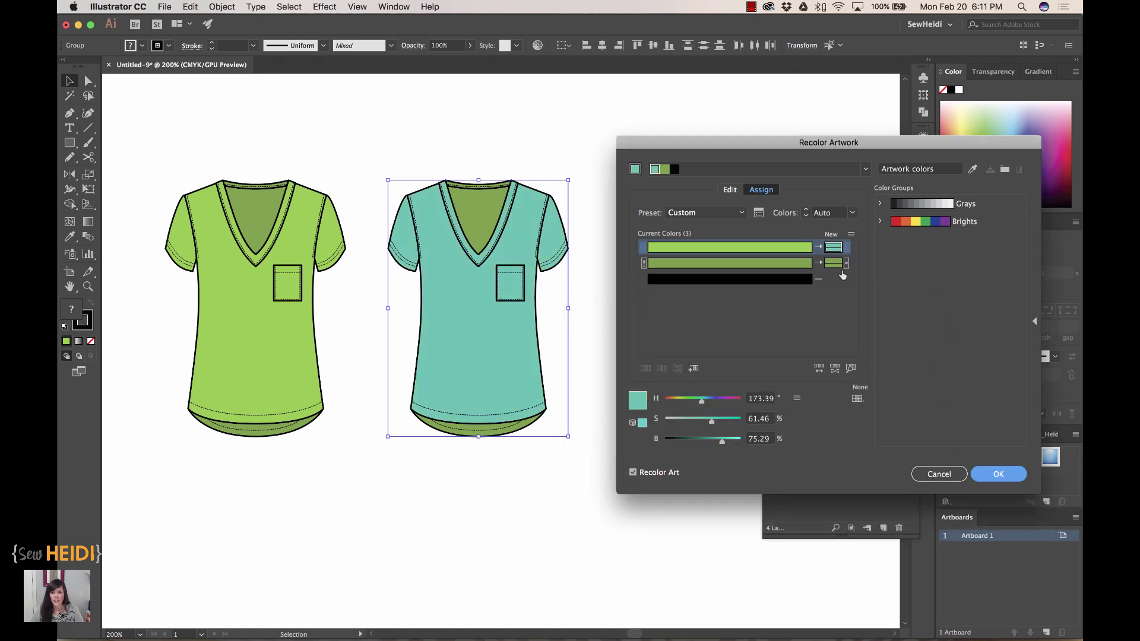
- Replace the darker green with a darker teal for the neckline and hem, and apply
double_click(833, 262)
click(773, 402)
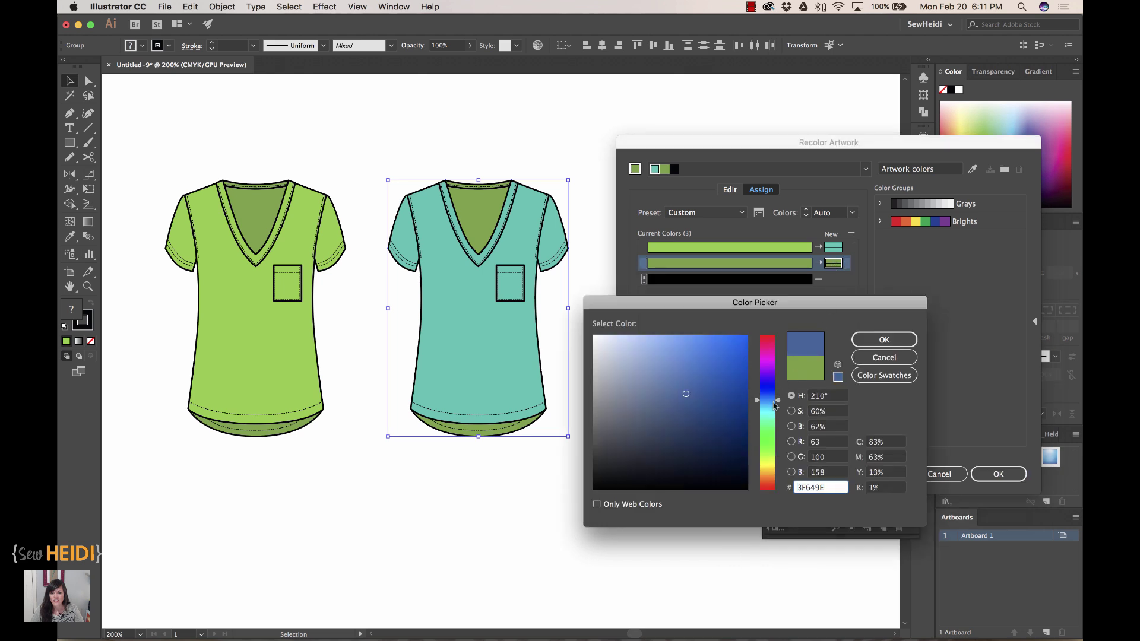
drag(774, 404, 774, 412)
click(884, 340)
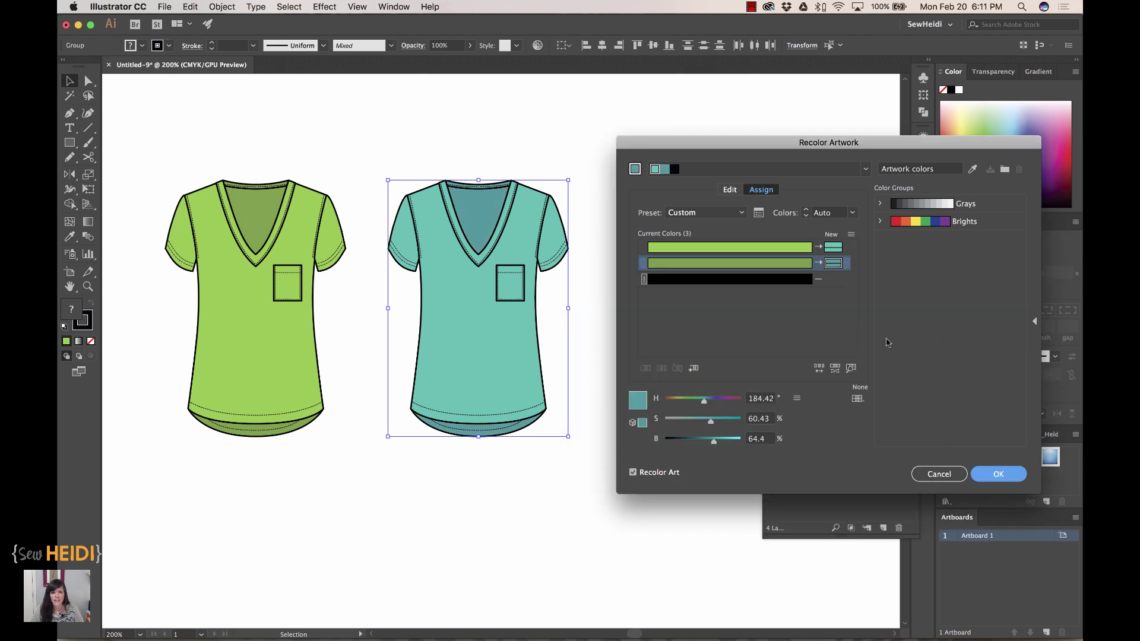
click(1002, 475)
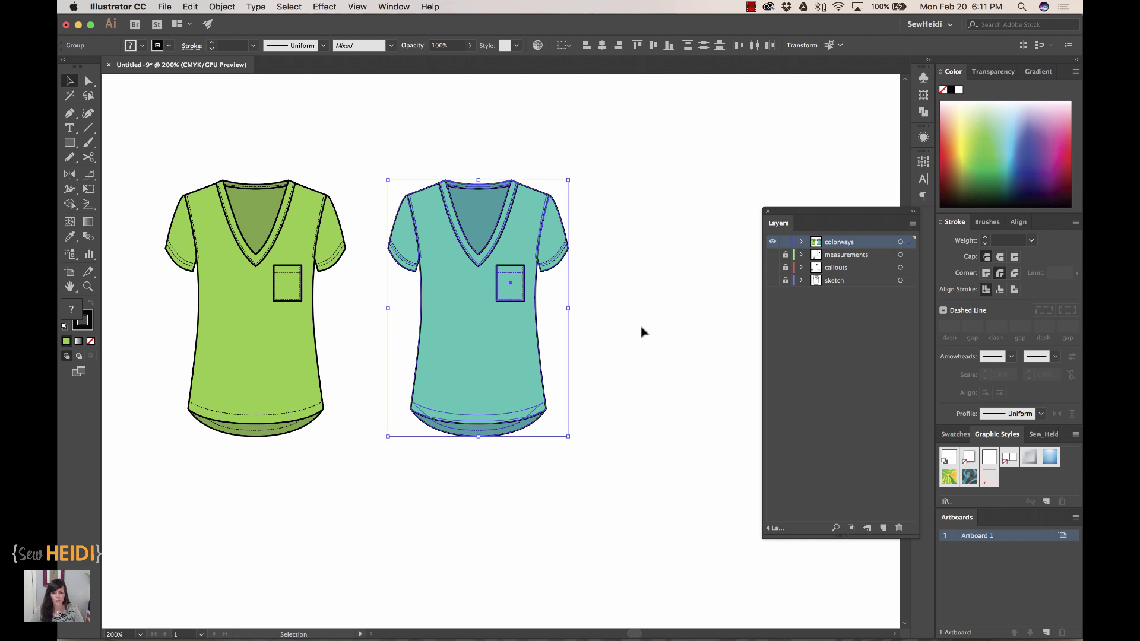
- Hide colorways, show the sketch and measurements layers, and screenshot the measured white shirt
scroll(641, 331, left, 3)
scroll(641, 331, up, 1)
click(702, 460)
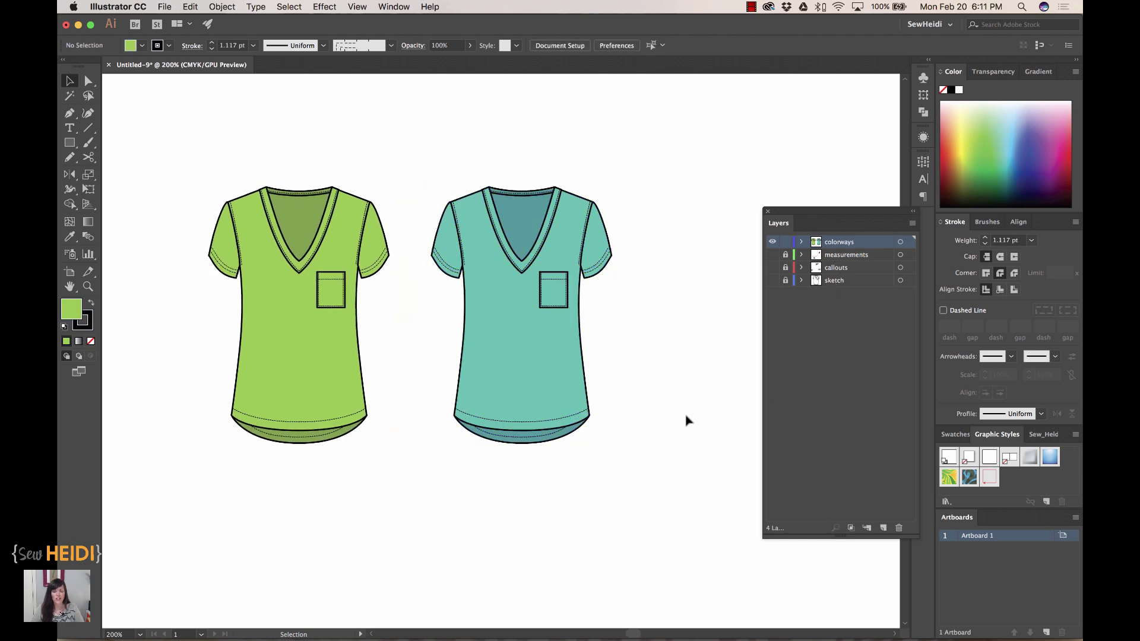
click(772, 242)
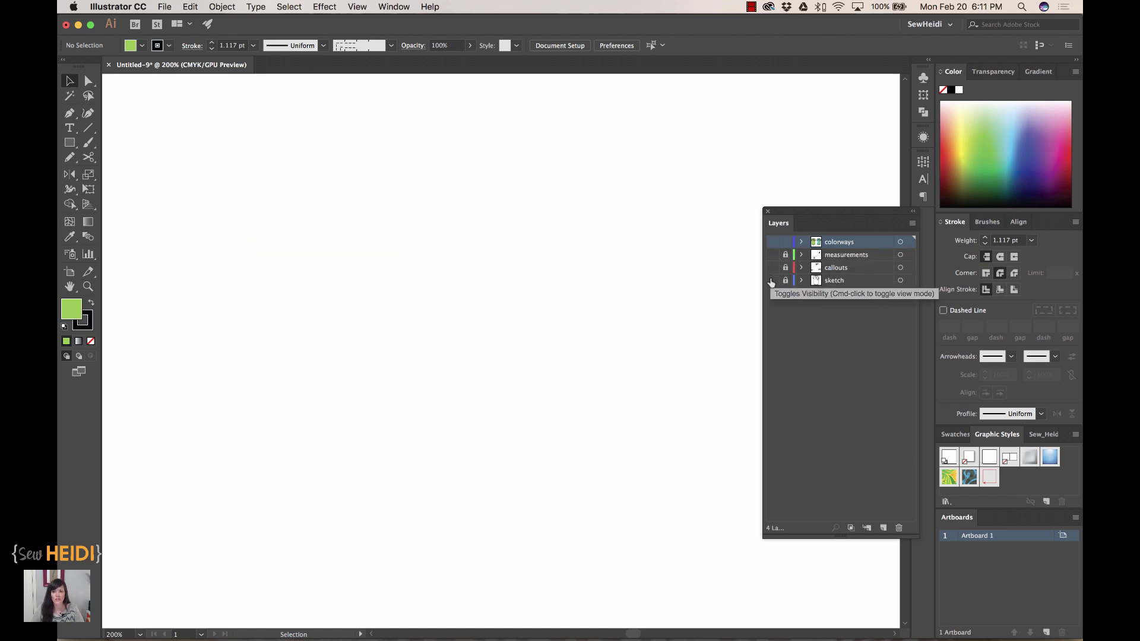
click(771, 281)
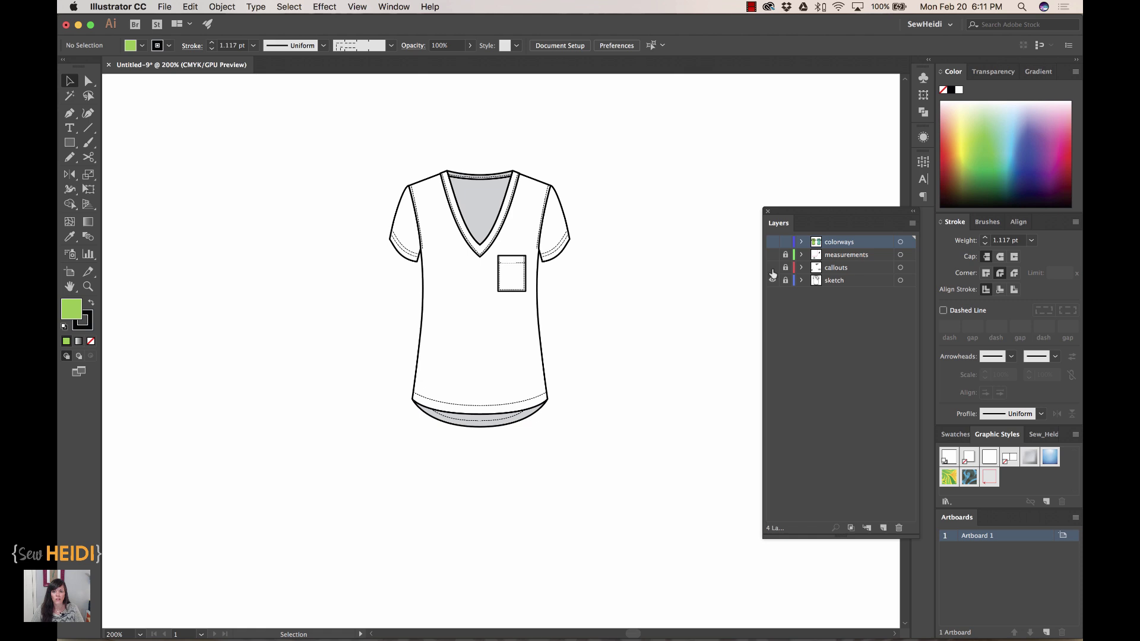
click(846, 270)
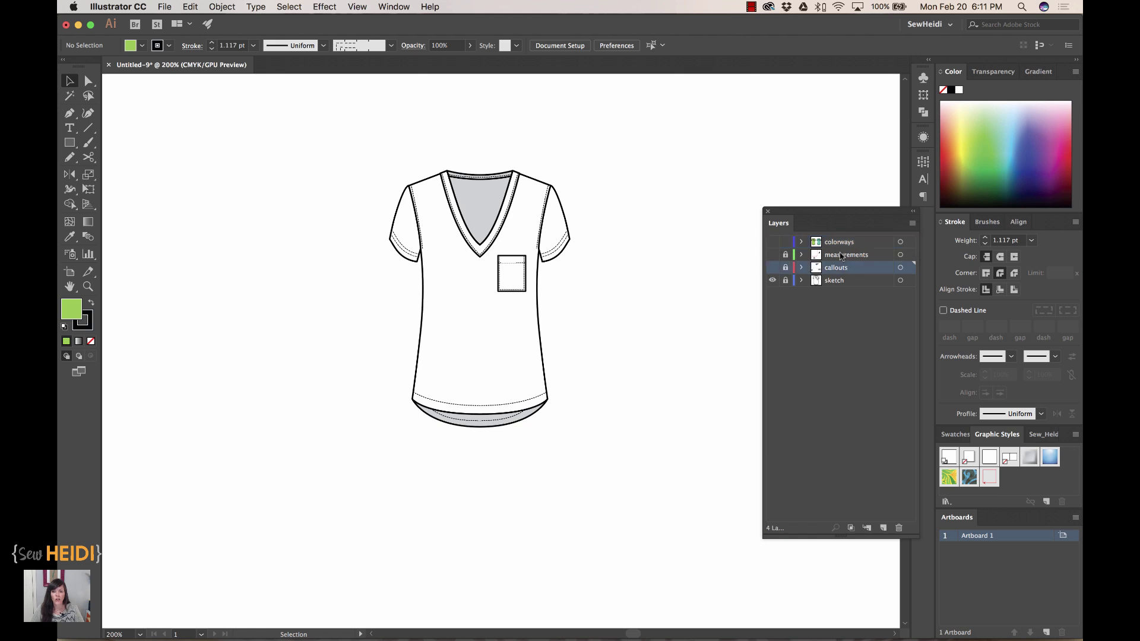
click(773, 267)
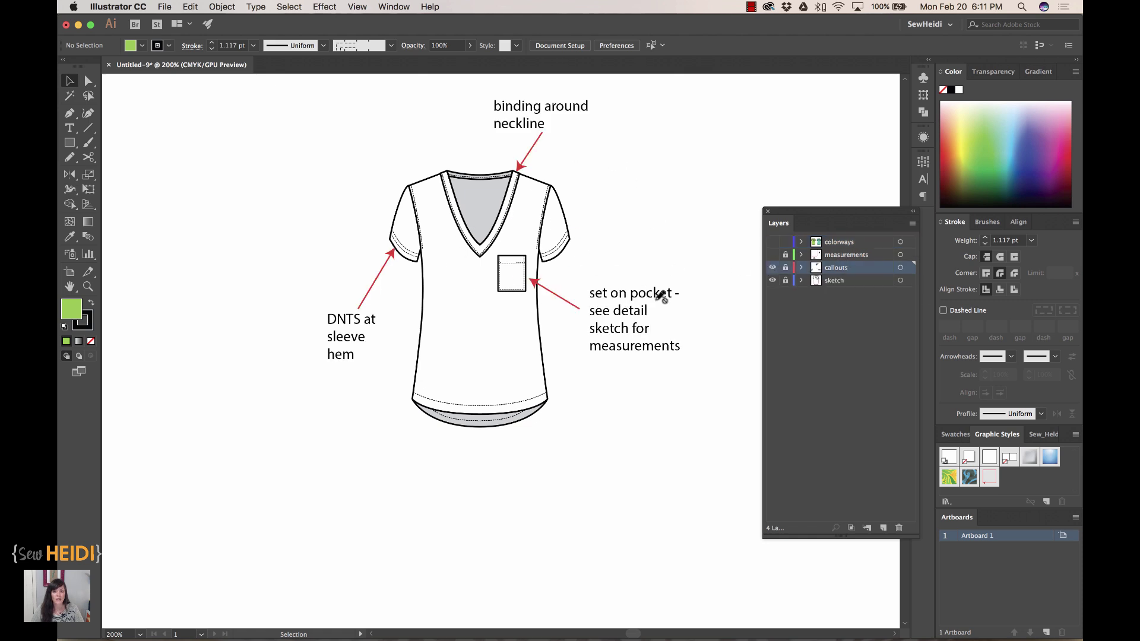
click(772, 255)
click(773, 267)
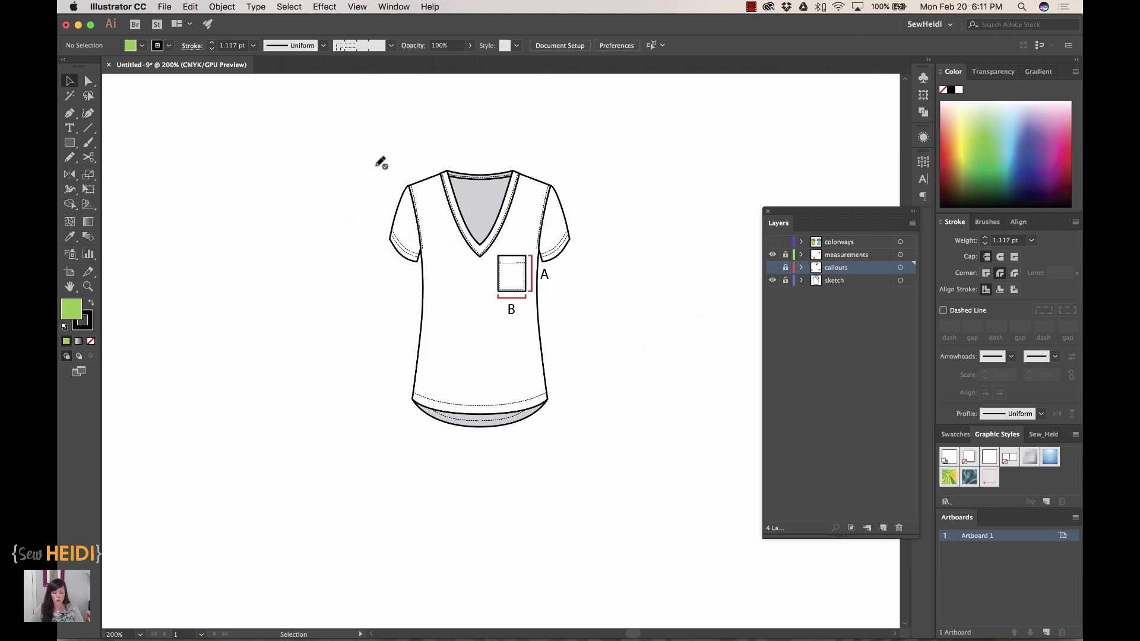
mouse_move(376, 155)
mouse_down()
mouse_move(523, 311)
mouse_move(587, 447)
mouse_up()
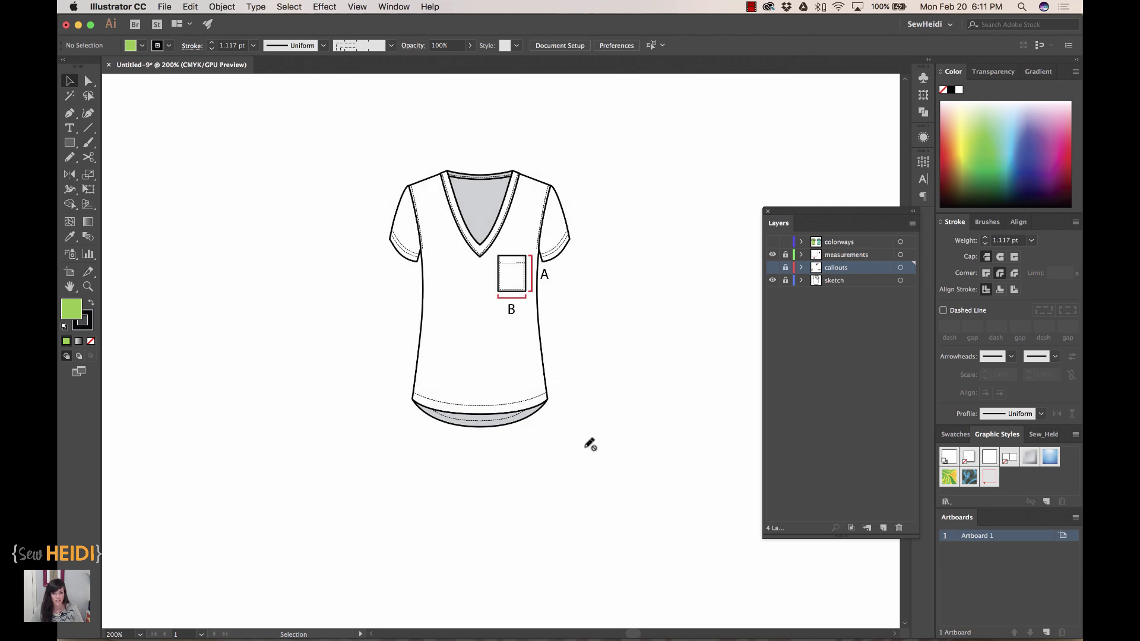
- Paste the measured shirt screenshot into the SKETCHES sheet's DETAIL SKETCH box, then return to Illustrator
key(super+Tab)
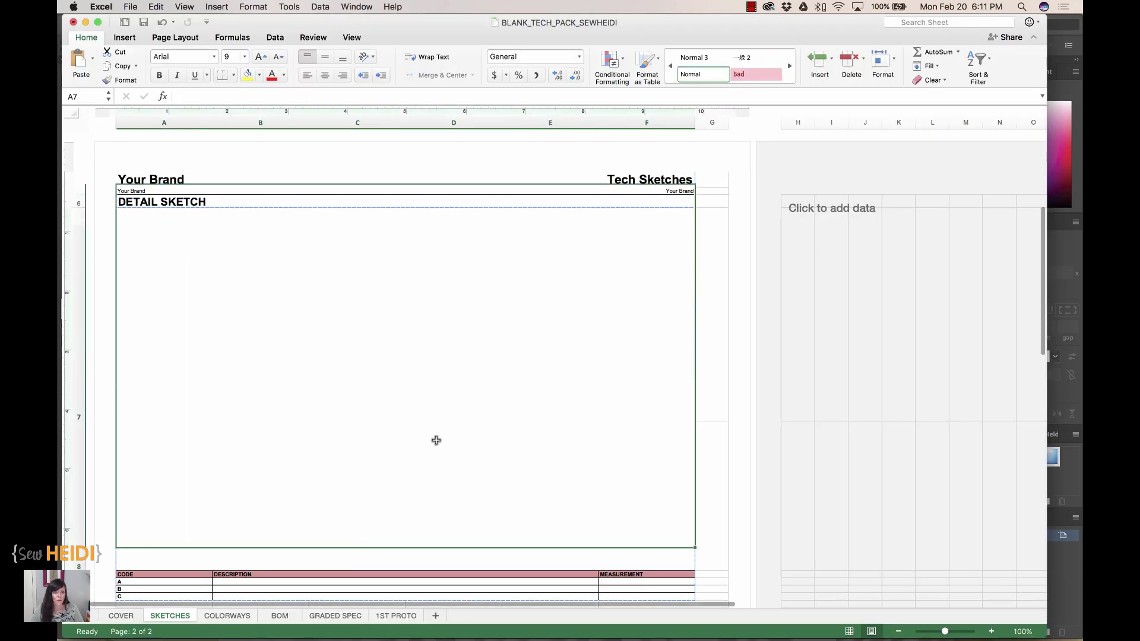
key(super+v)
drag(307, 347, 413, 413)
click(580, 415)
key(super+Tab)
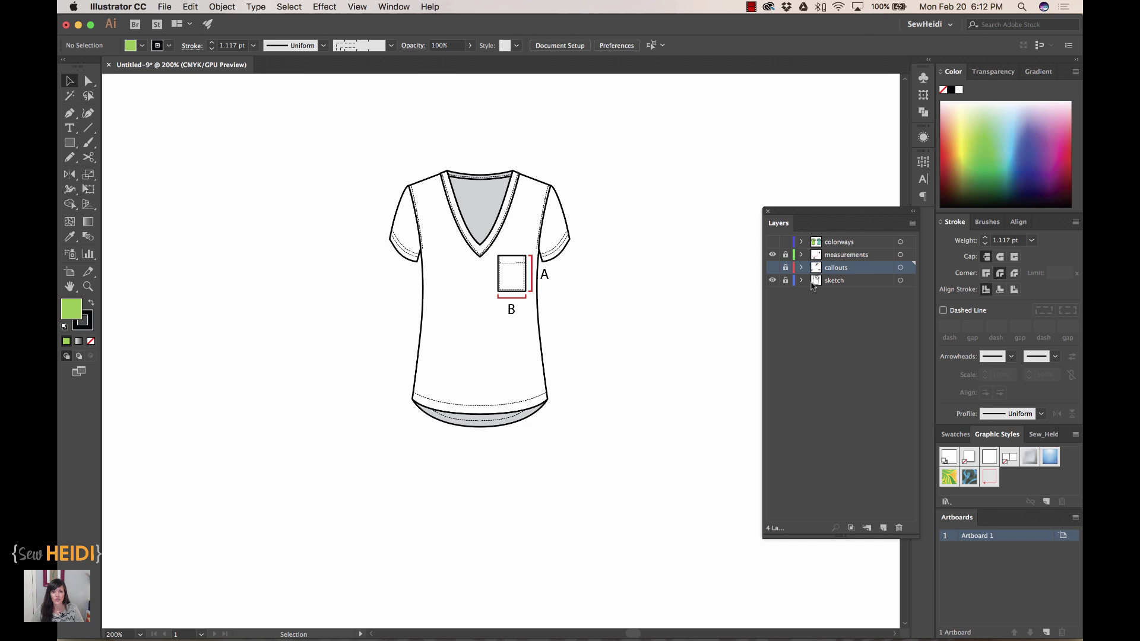
- Switch away from Illustrator to the next application with Cmd+Tab
key(super+Tab)
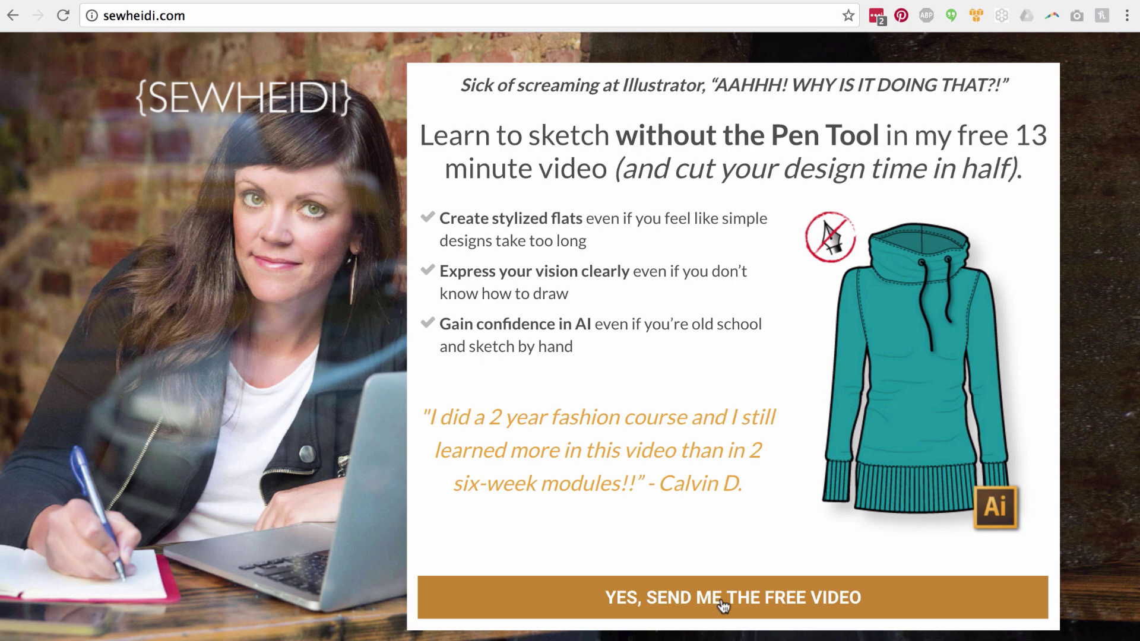
- Open the 'YES, SEND ME THE FREE VIDEO' form, enter the email address and start the first name
click(720, 597)
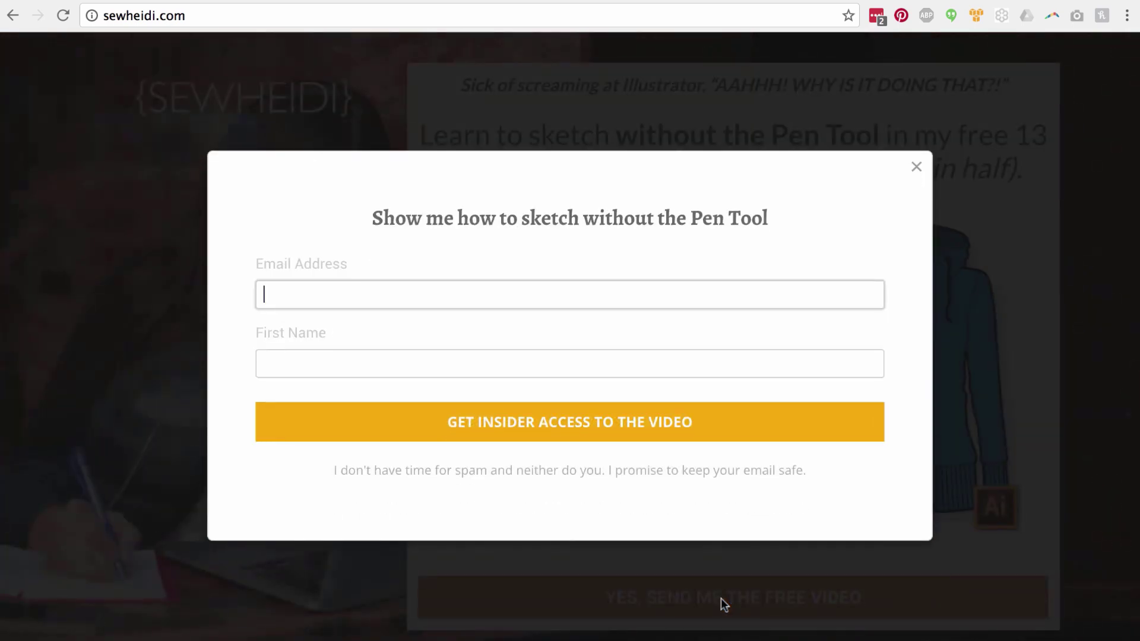
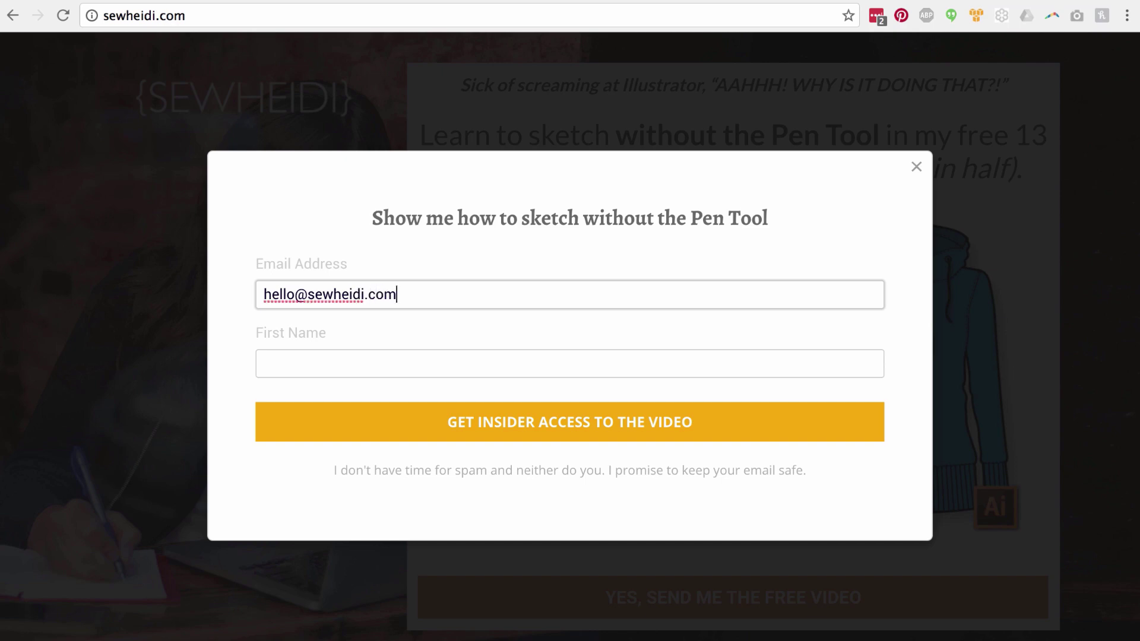
key(Tab)
text(he)
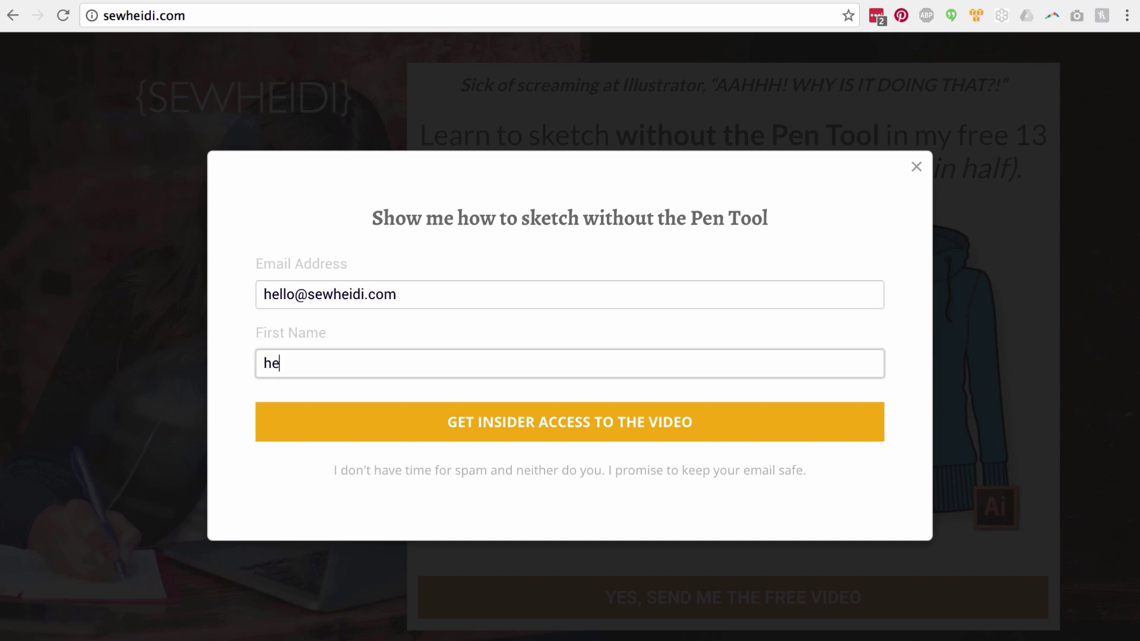